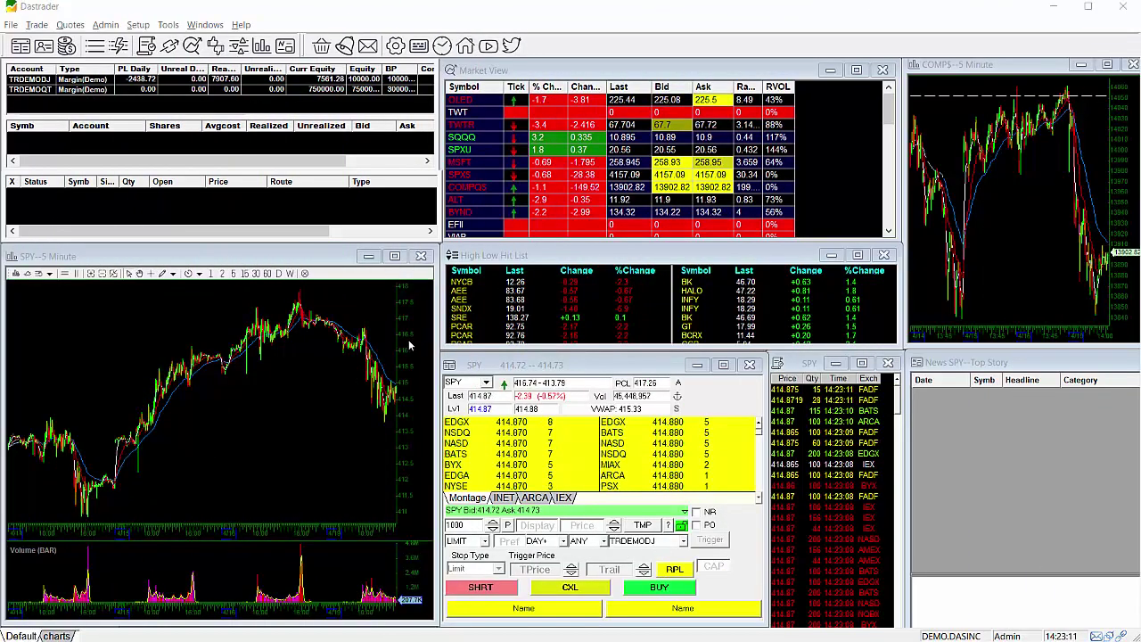
# Buy 1000 SPY shares with a limit order placed at a clicked price on the 5-minute chart.
pyautogui.click(411, 346)
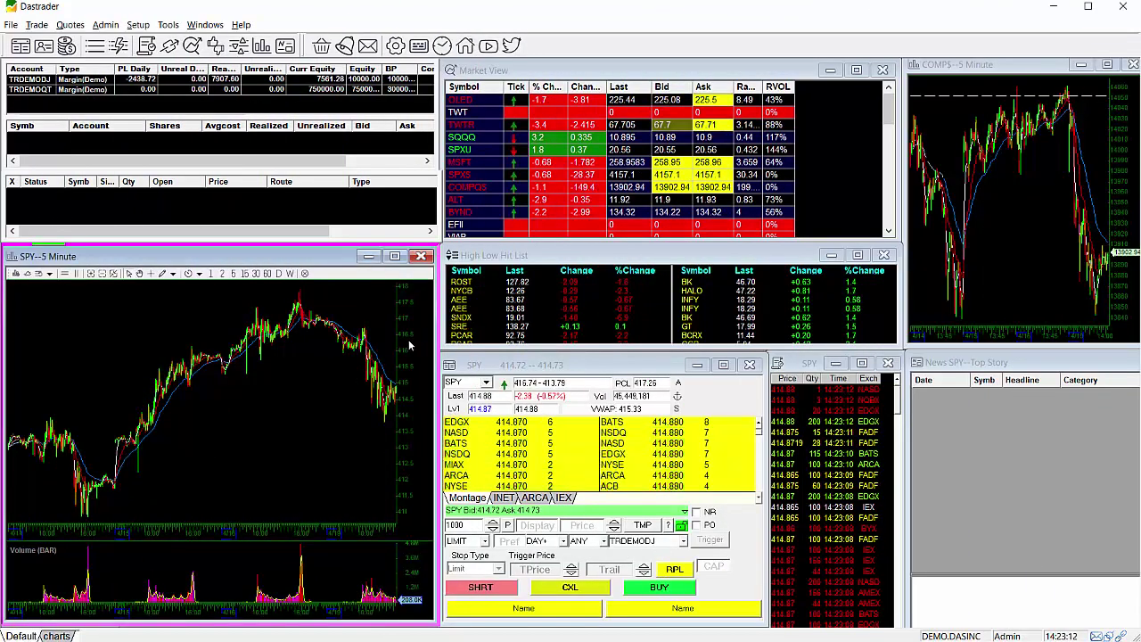
pyautogui.hotkey('ctrl', 'b')
pyautogui.write('000')
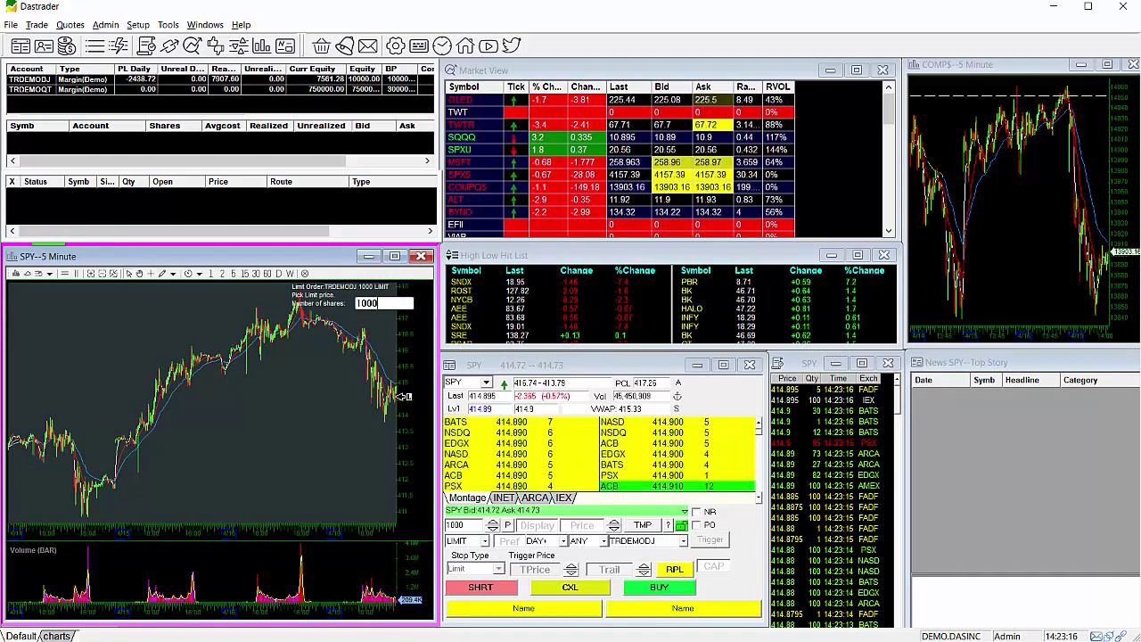
pyautogui.click(403, 396)
pyautogui.moveTo(401, 397)
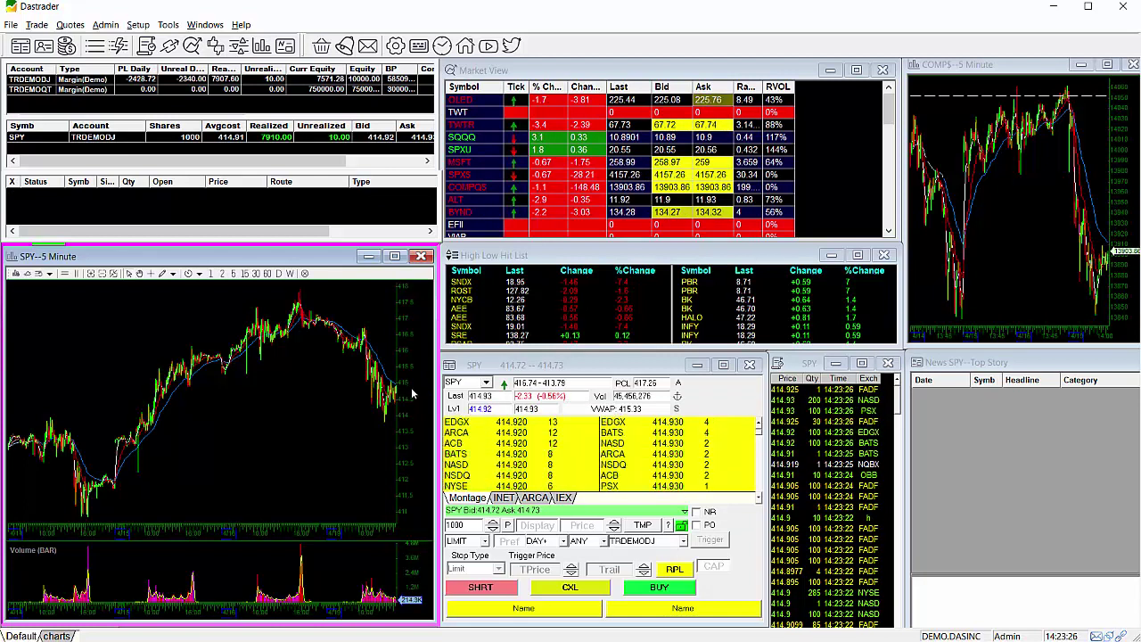
# Place a stop-limit order from the chart, cancel it from its order line, and start another limit order.
pyautogui.press('s')
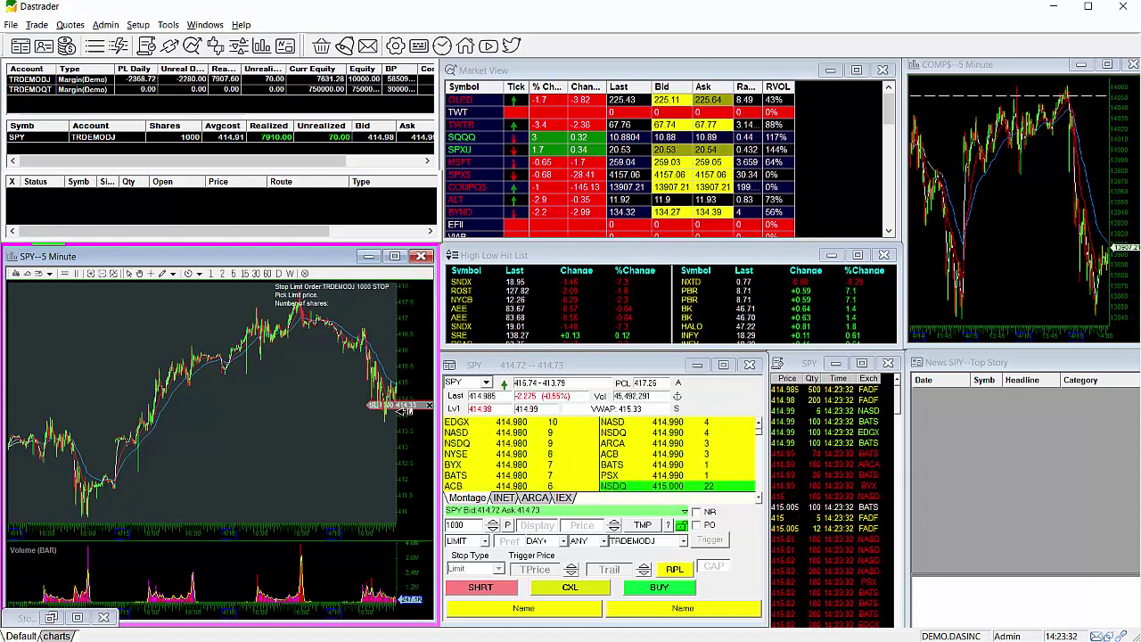
pyautogui.click(402, 407)
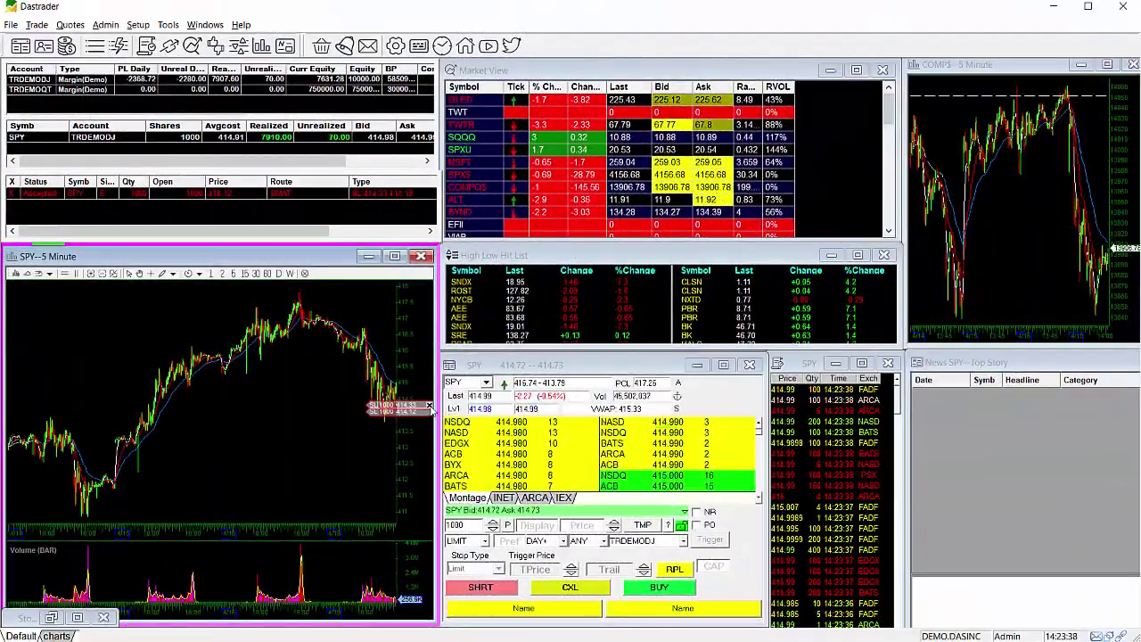
pyautogui.click(429, 405)
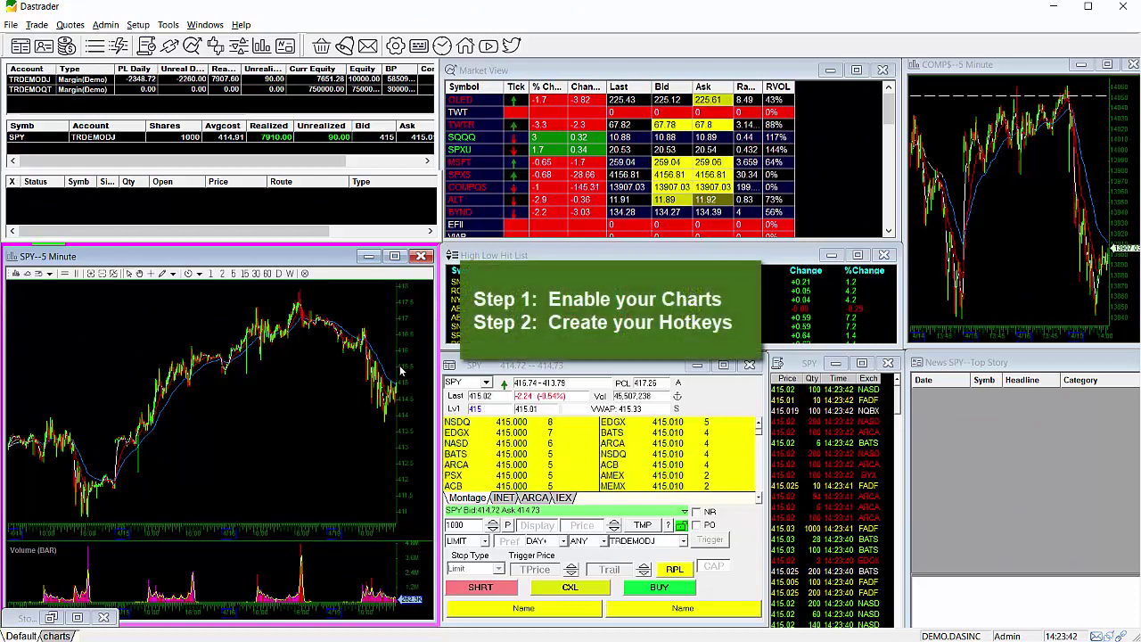
pyautogui.hotkey('ctrl', 'b')
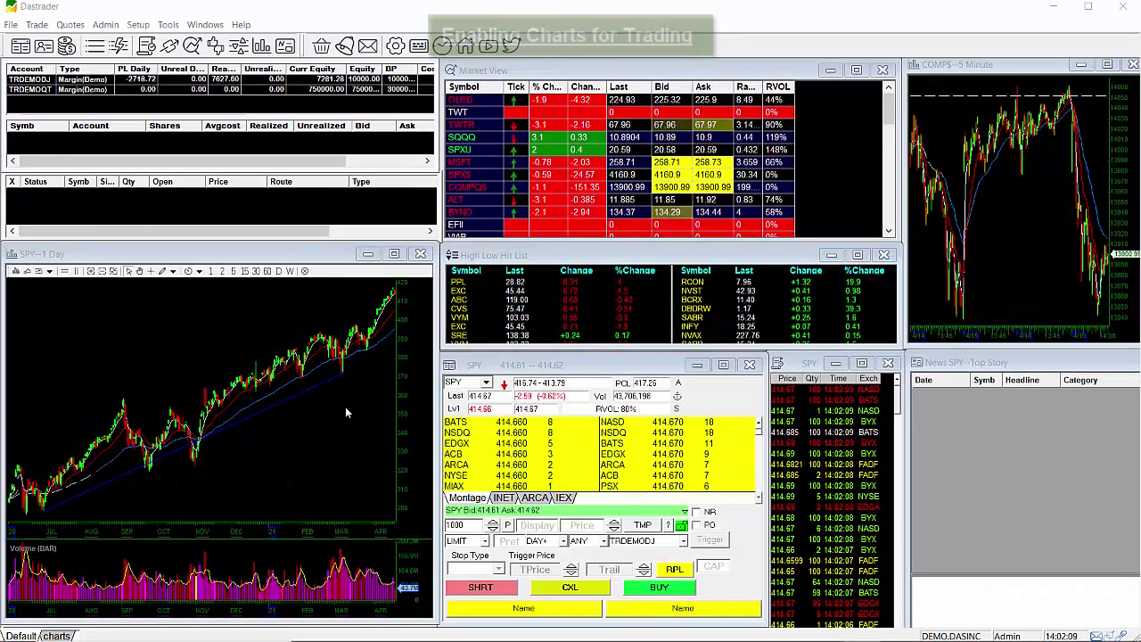
# In the SPY chart's Config Area, tick Enable order entry and Show Orders, then commit.
pyautogui.rightClick(347, 411)
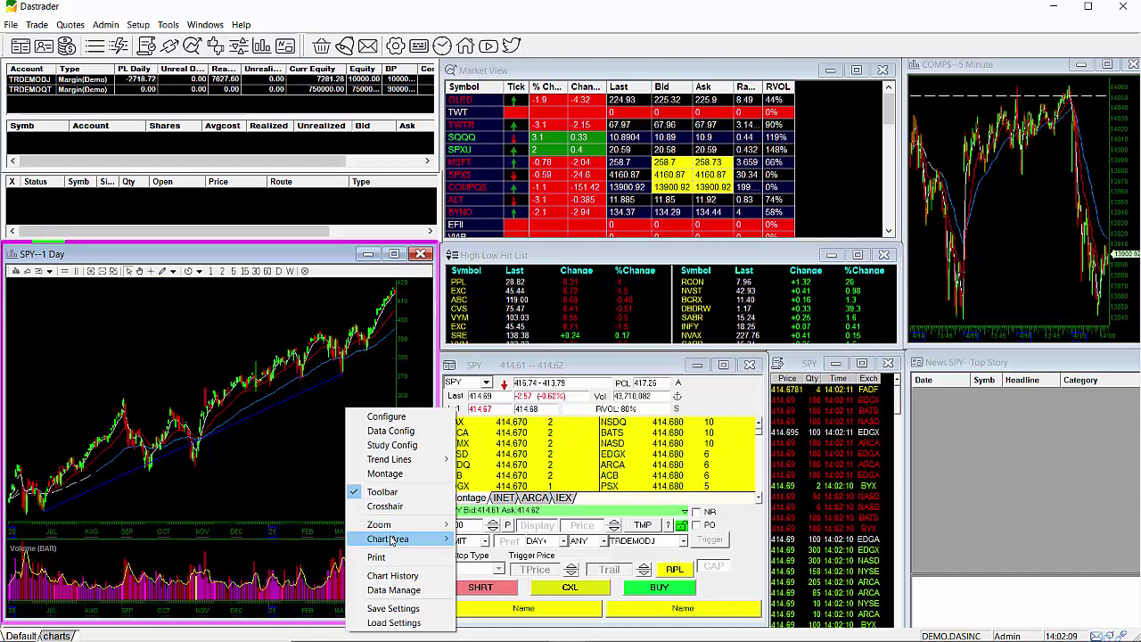
pyautogui.moveTo(392, 539)
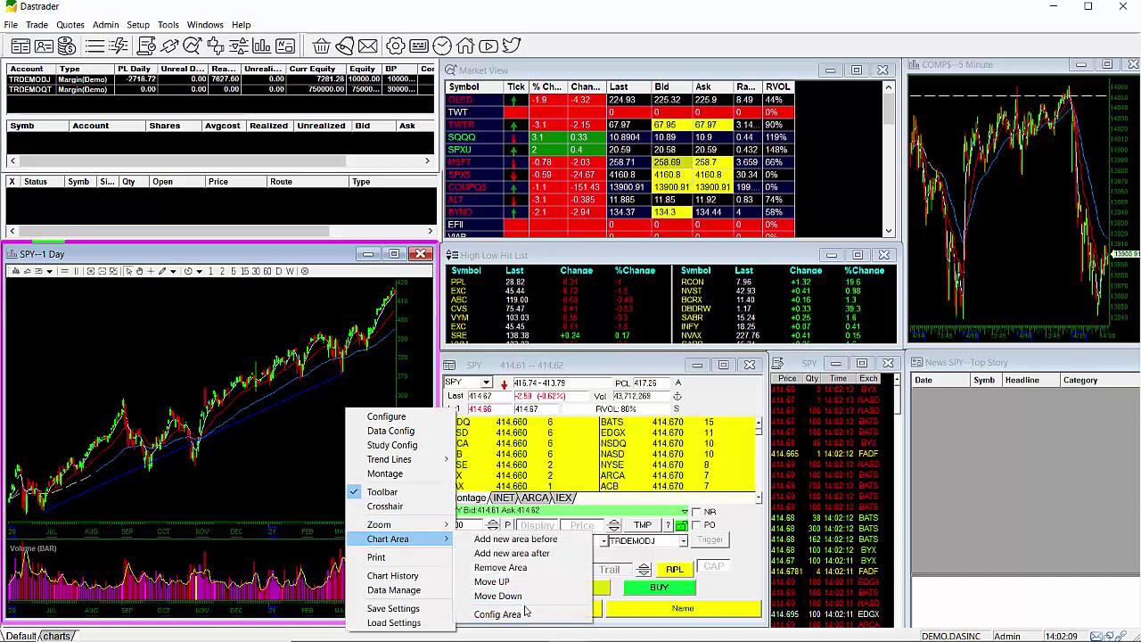
pyautogui.click(498, 616)
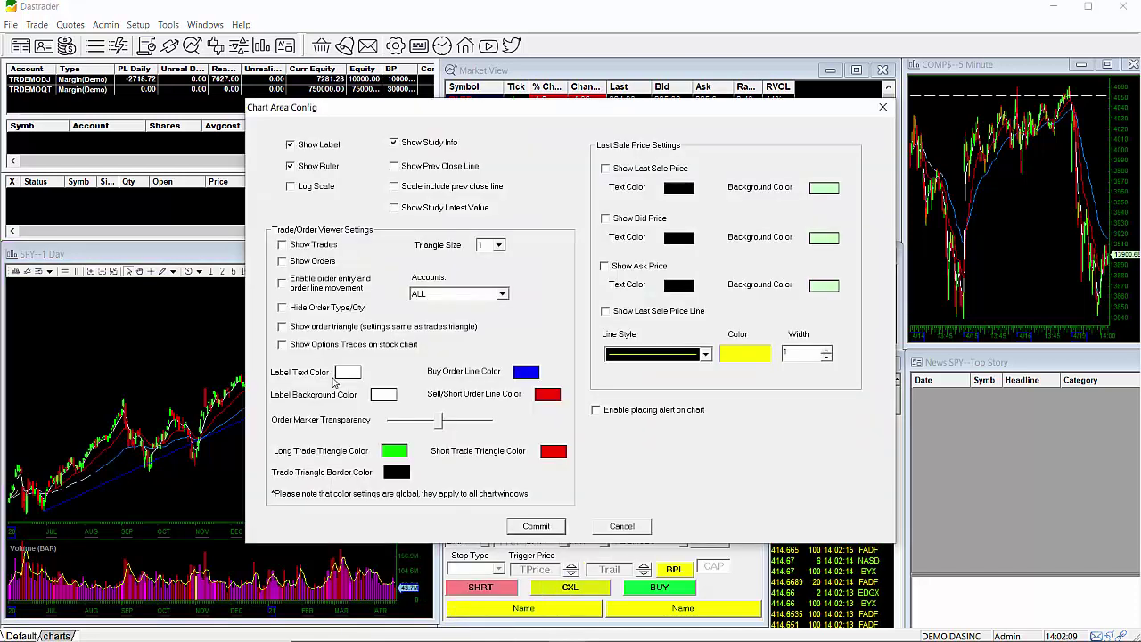
pyautogui.click(282, 284)
pyautogui.click(282, 261)
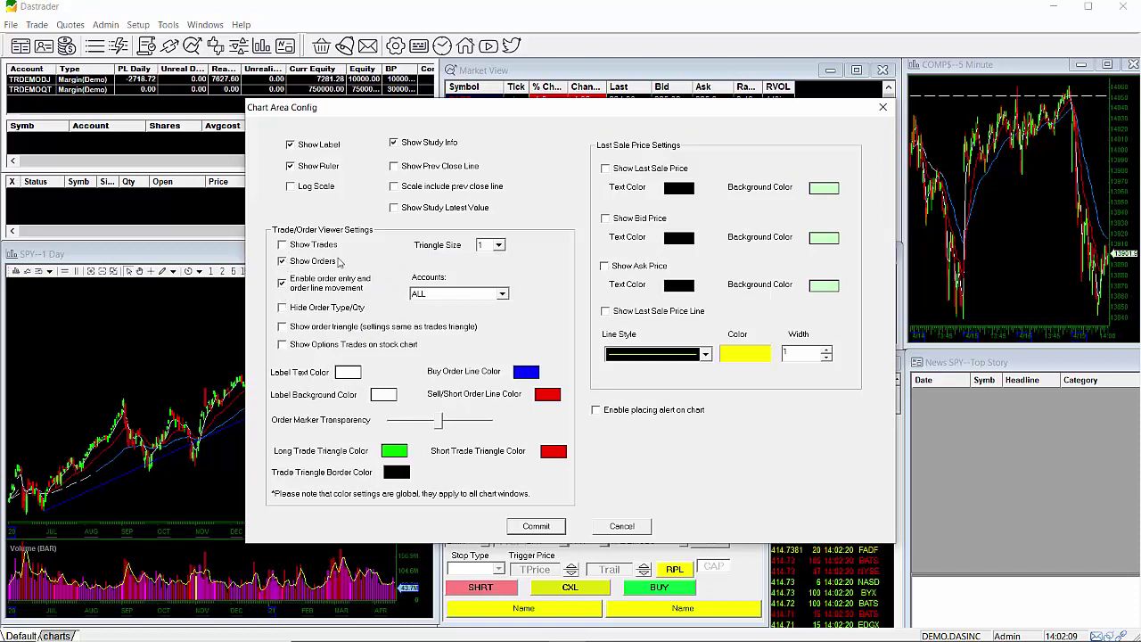
pyautogui.click(536, 526)
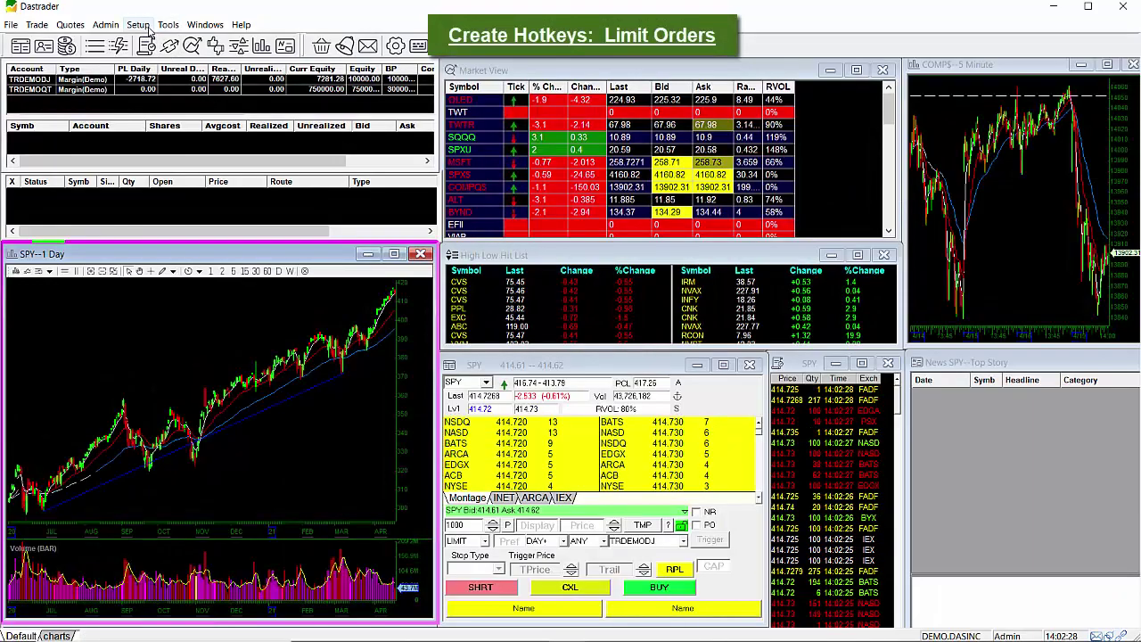
# Add a new Hot Key item and select the Chart Window > Chart Order > NewOrder command.
pyautogui.click(143, 25)
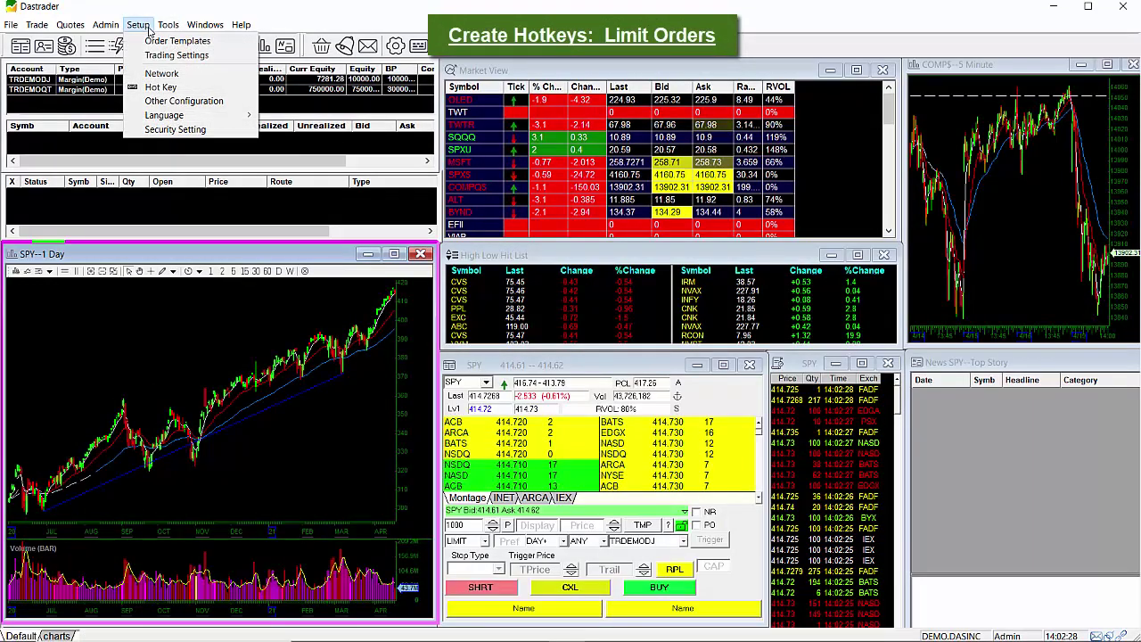
pyautogui.click(165, 87)
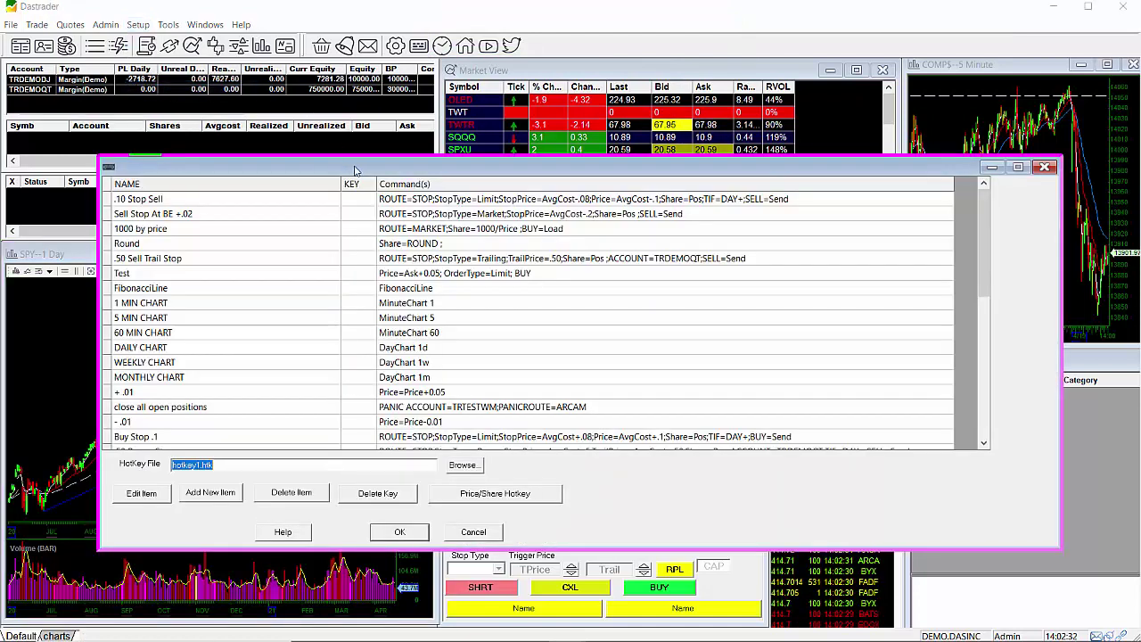
pyautogui.click(220, 493)
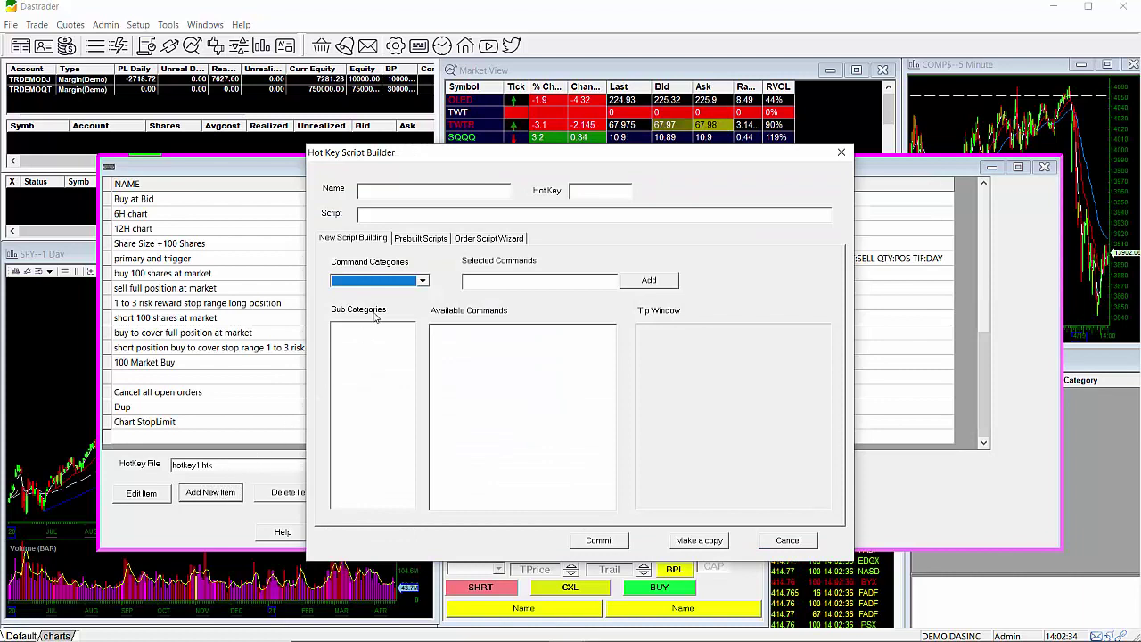
pyautogui.click(423, 280)
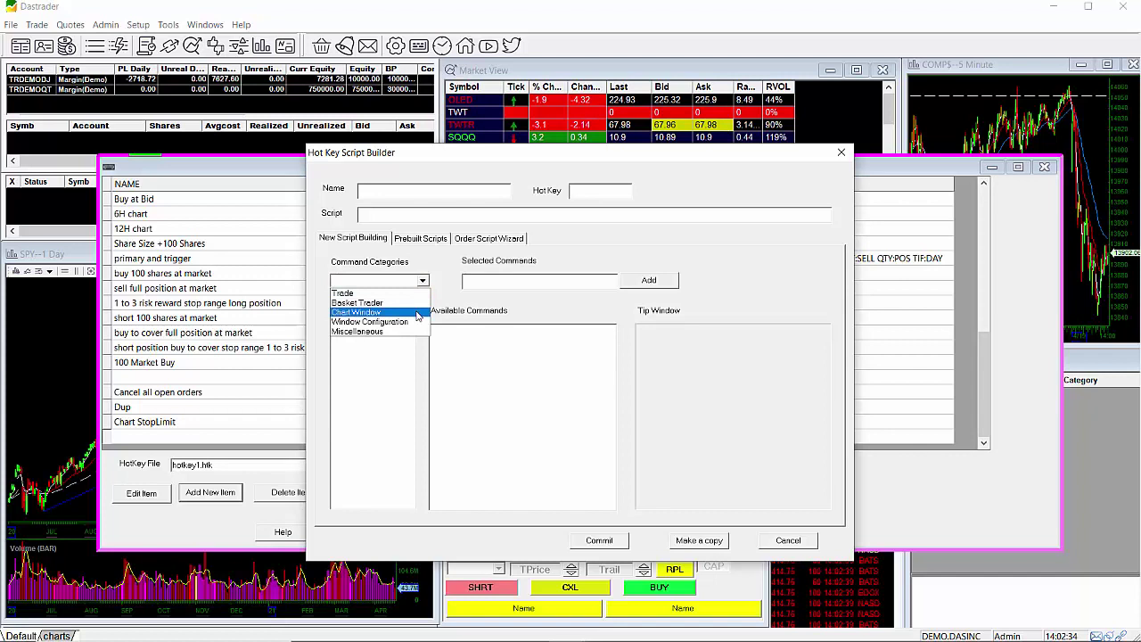
pyautogui.click(412, 313)
pyautogui.click(376, 346)
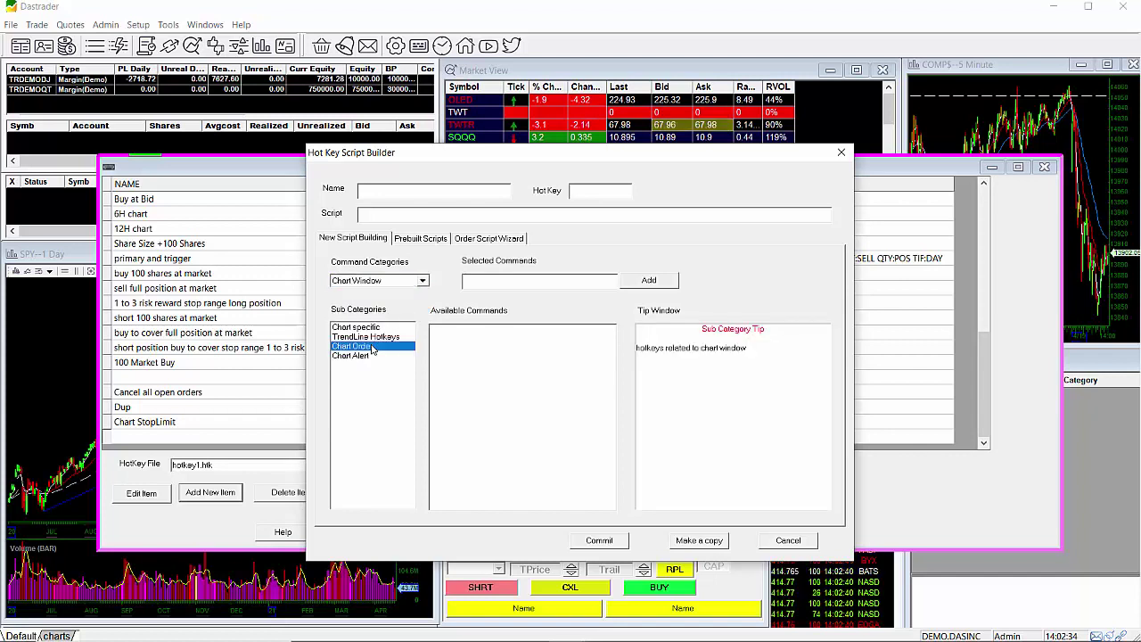
pyautogui.click(461, 329)
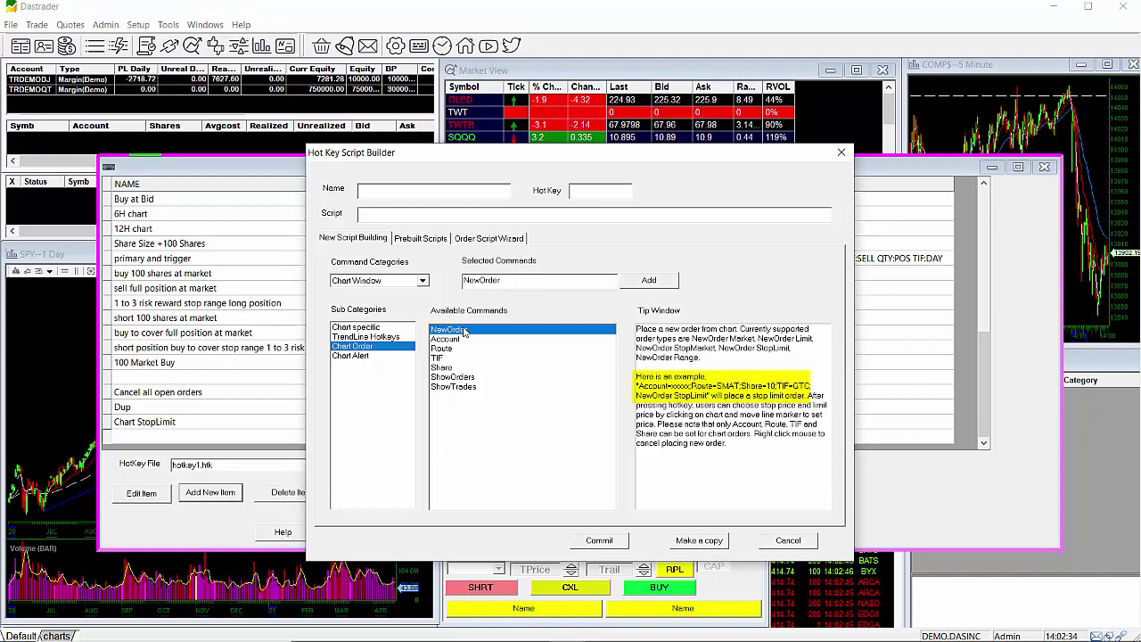
# Write the script for the demo account: Route=LIMIT, Share=Input, TIF=Day, NewOrder Limit.
pyautogui.click(393, 214)
pyautogui.write('Acc')
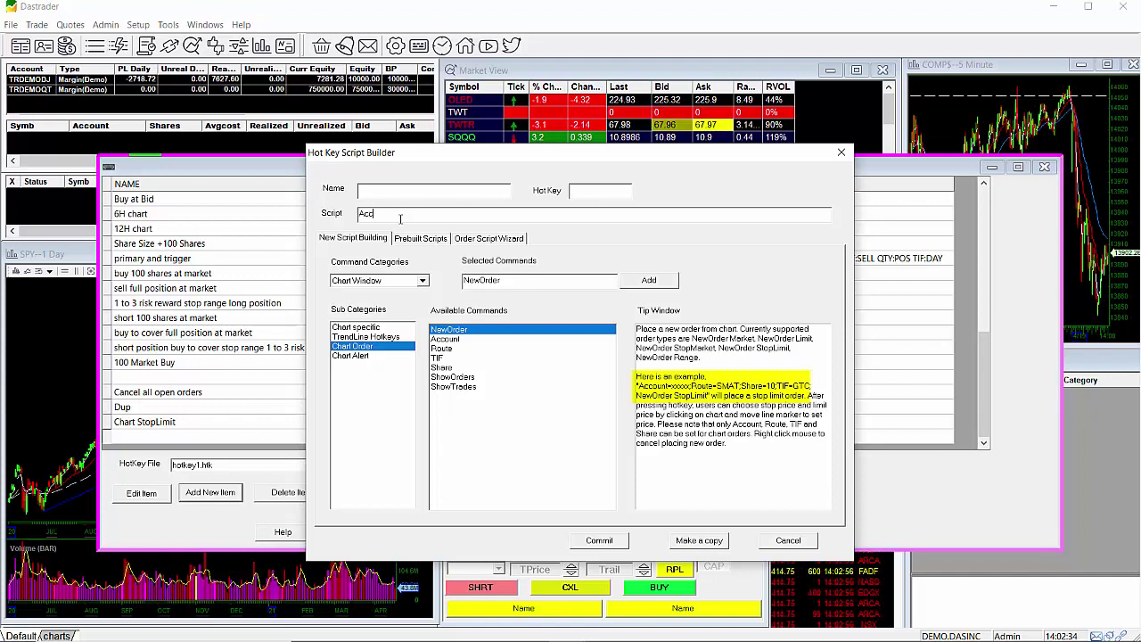
pyautogui.write('ount=T')
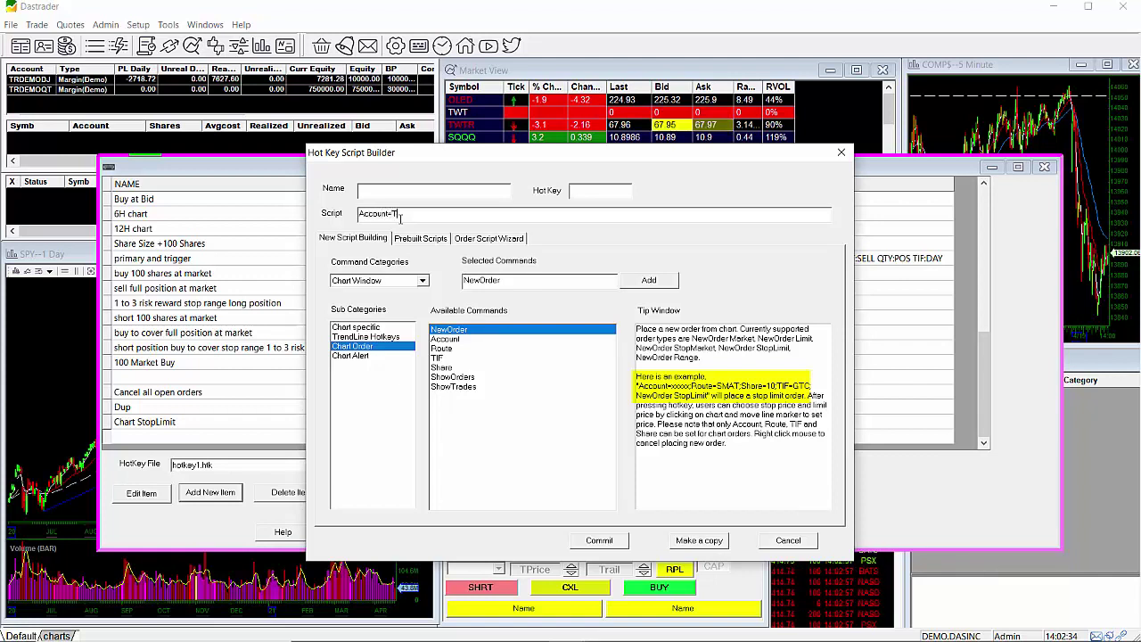
pyautogui.write('RDEMODJ;')
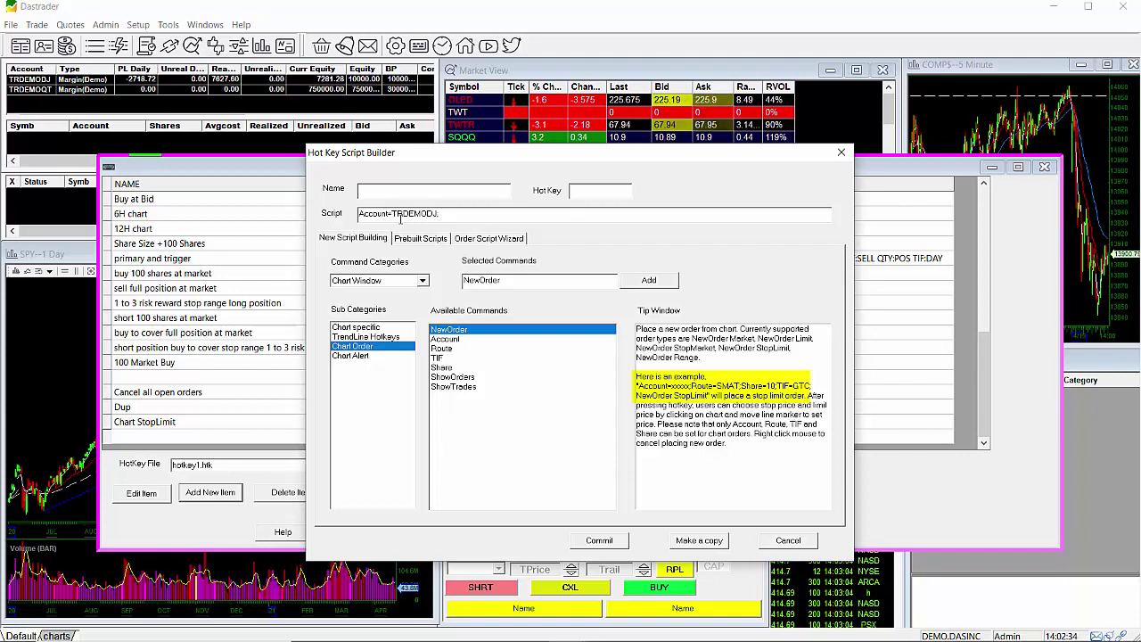
pyautogui.write('R')
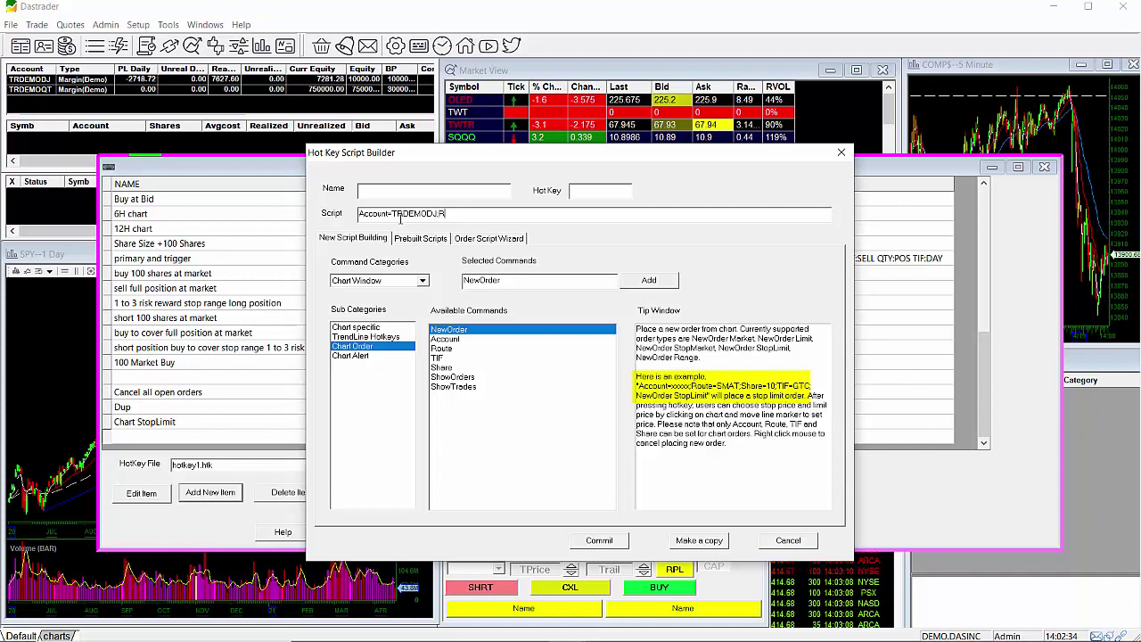
pyautogui.write('oute=')
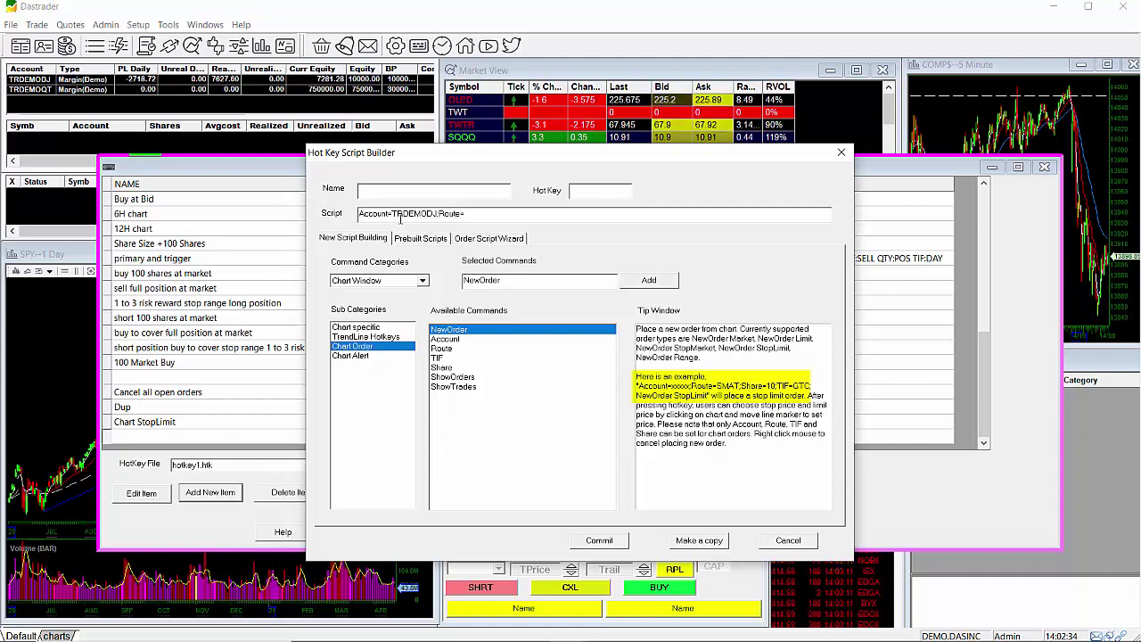
pyautogui.write('LIMIT;')
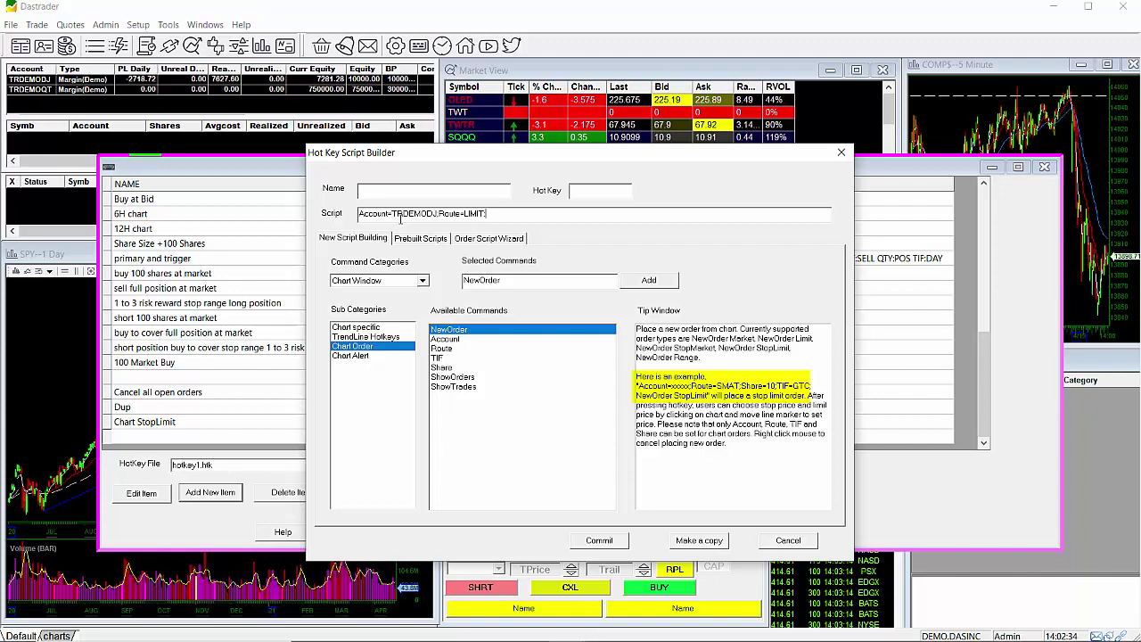
pyautogui.write('Share')
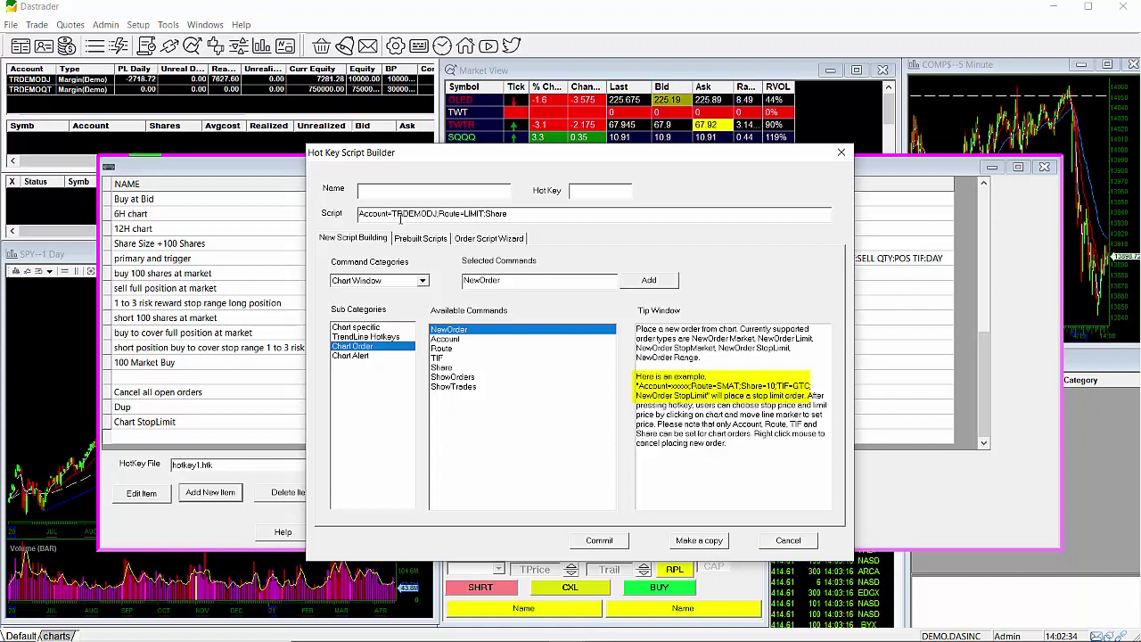
pyautogui.write('=Input')
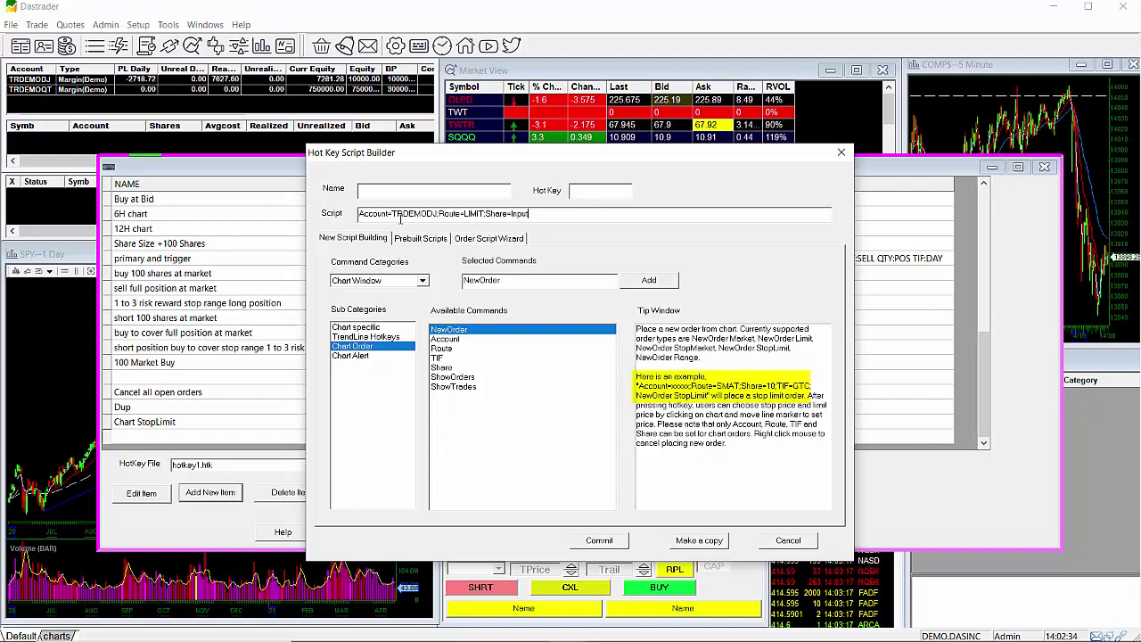
pyautogui.write(';TI')
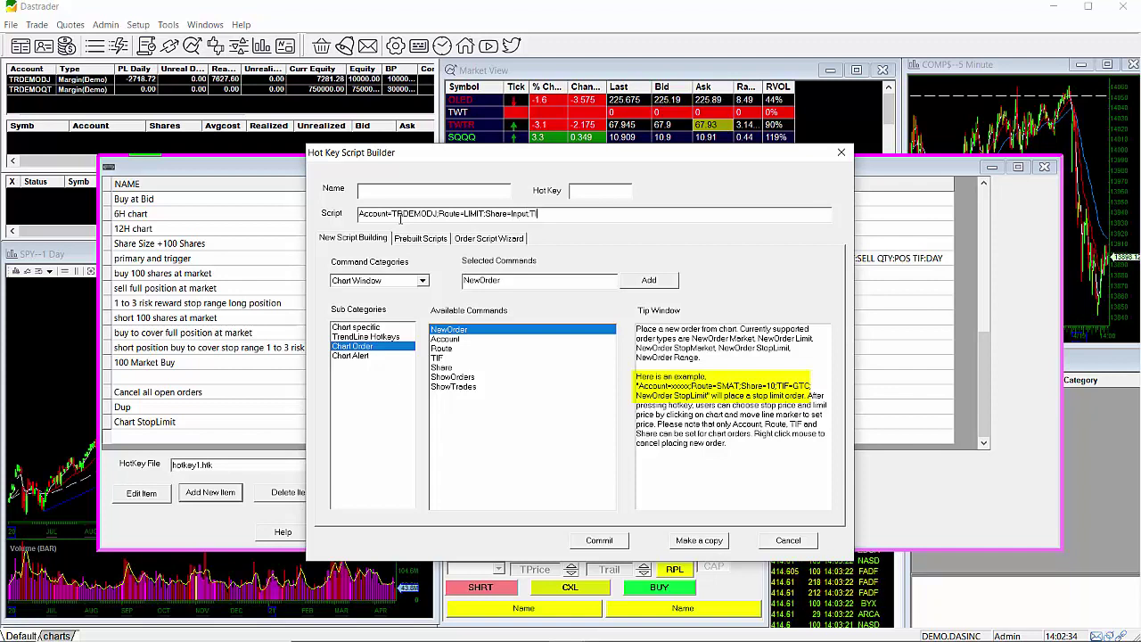
pyautogui.write('F')
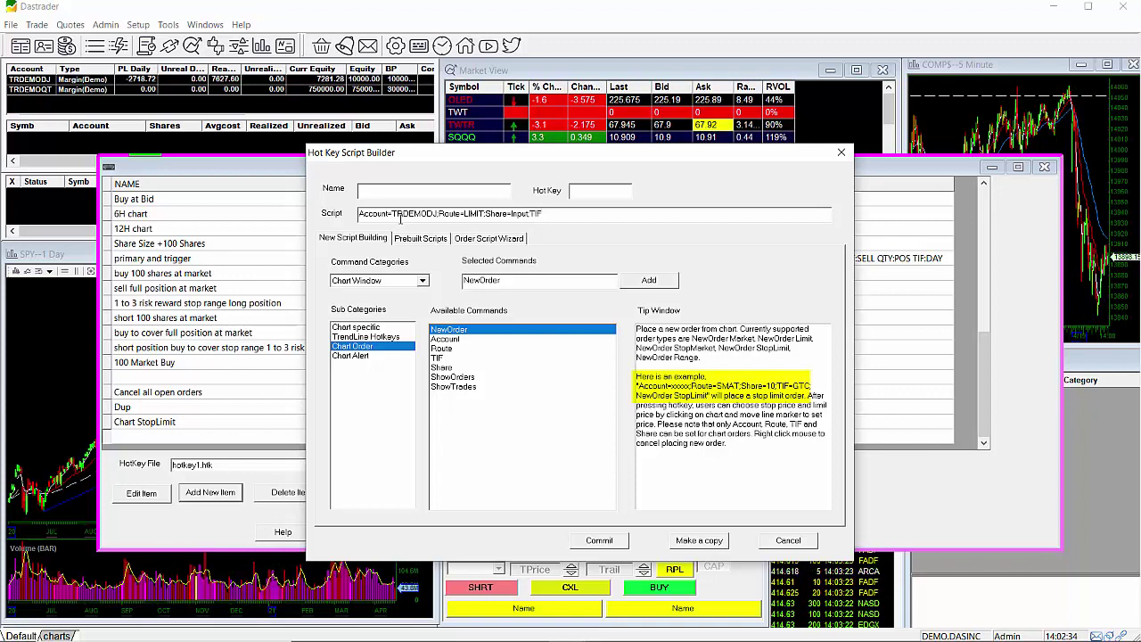
pyautogui.write('=Day;')
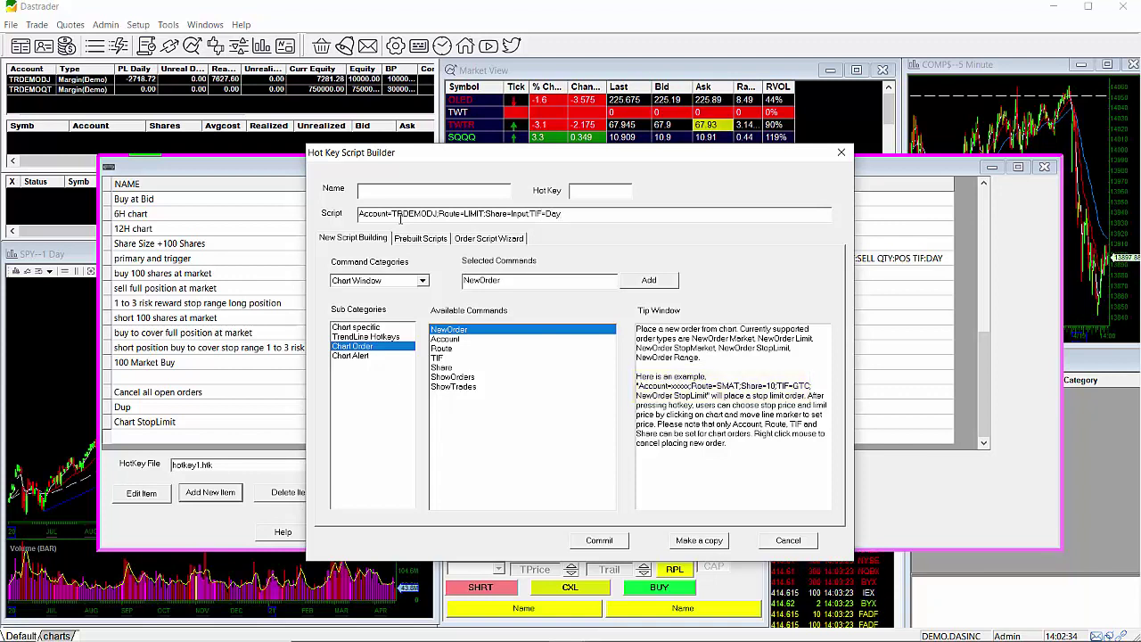
pyautogui.write('NewOrder')
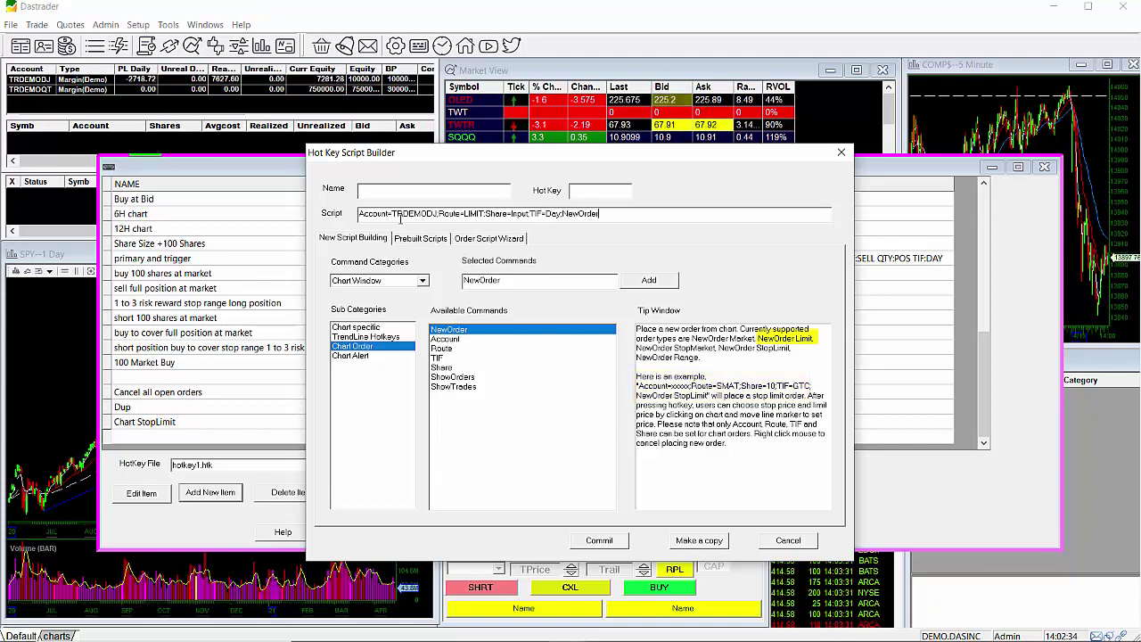
pyautogui.write(' Li')
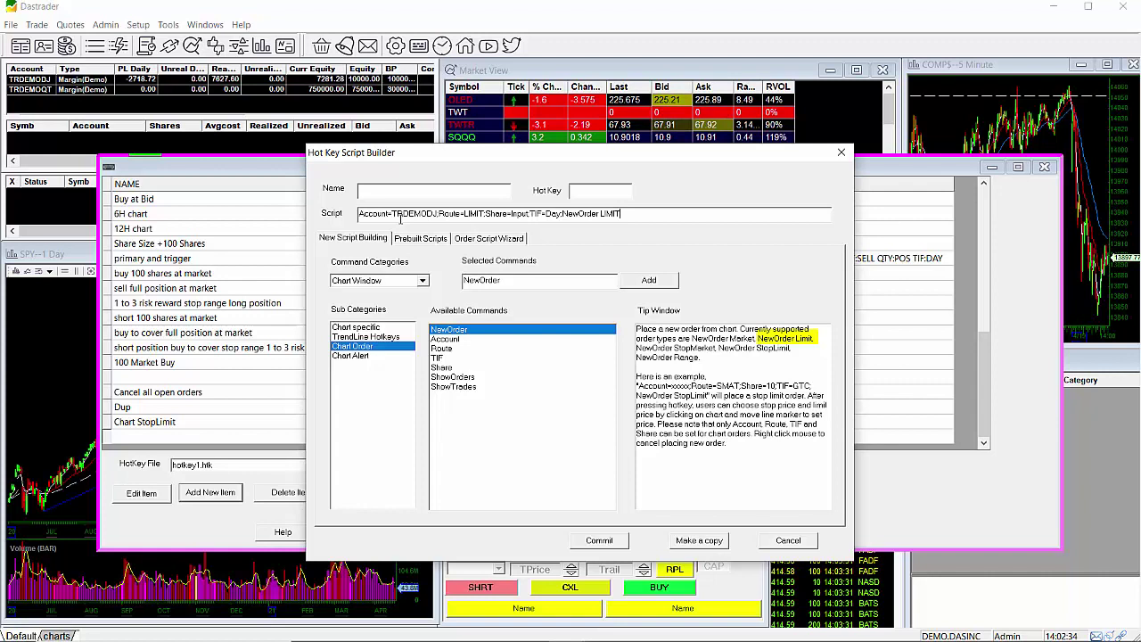
# Assign Ctrl+L, name the hotkey 'Chart Limit Order Demo', commit it, and confirm with OK.
pyautogui.click(597, 190)
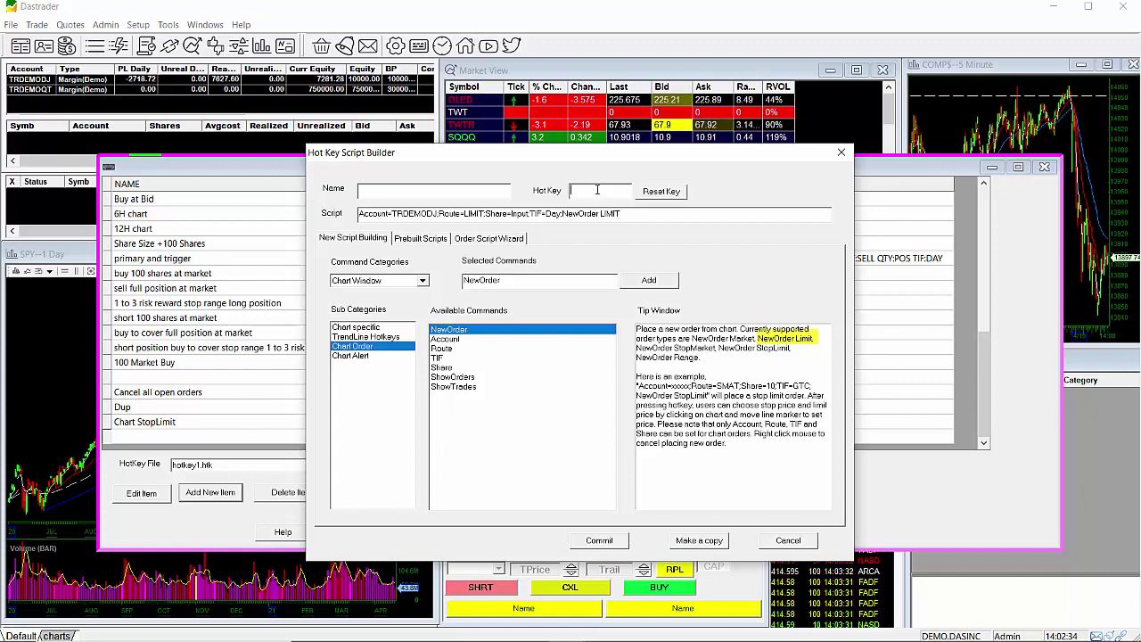
pyautogui.hotkey('ctrl', 'l')
pyautogui.click(454, 190)
pyautogui.write('C')
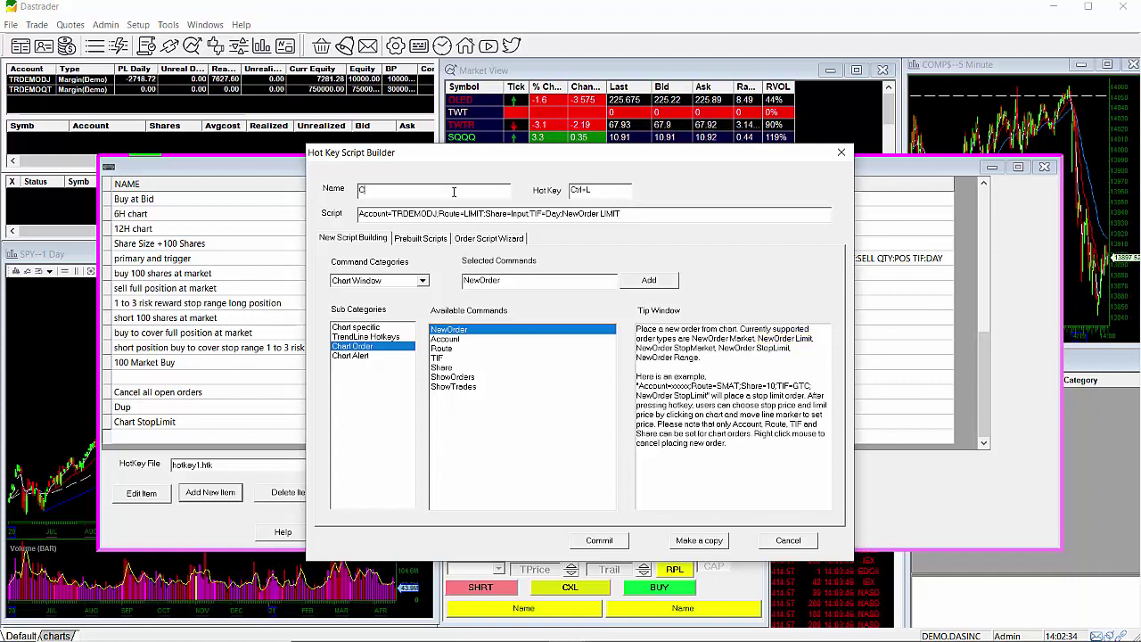
pyautogui.write('hart Limit Order Demo')
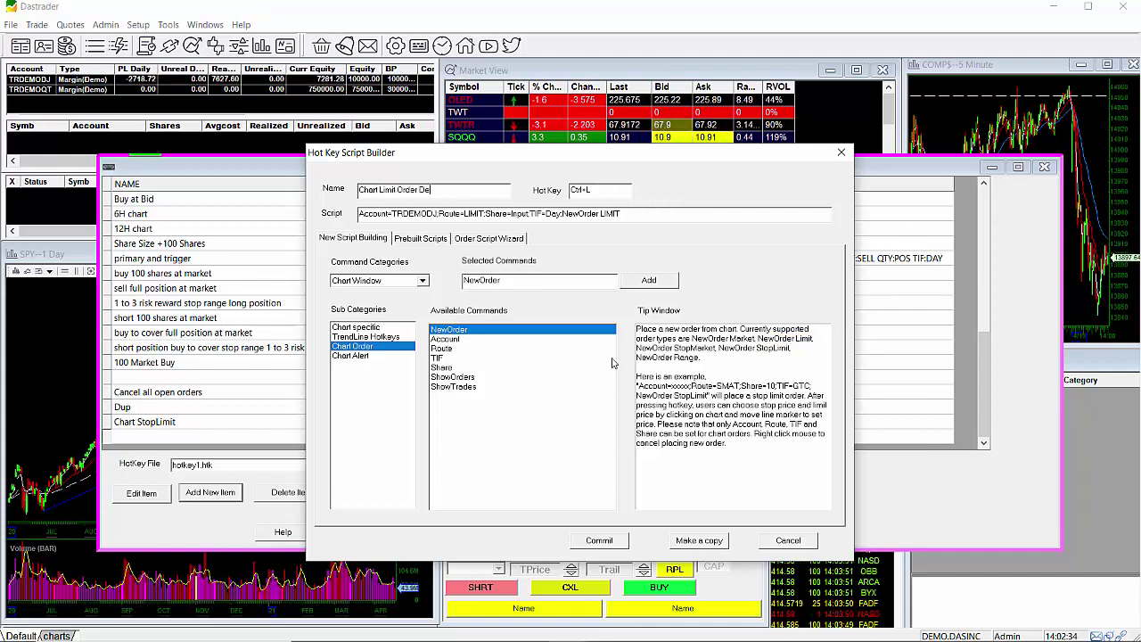
pyautogui.click(600, 541)
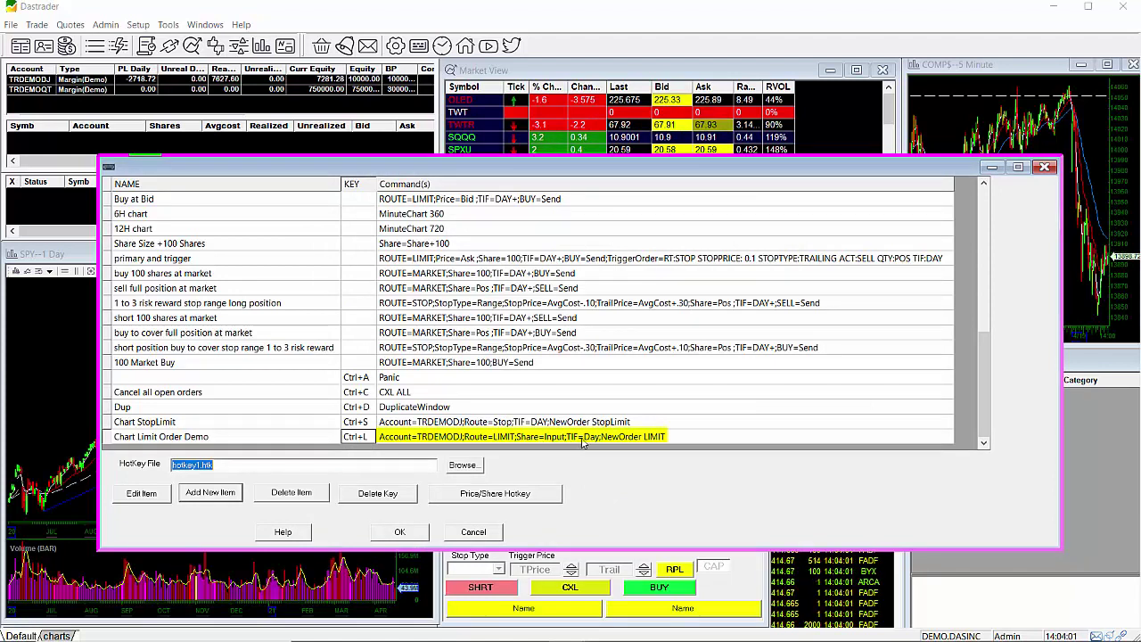
pyautogui.click(400, 532)
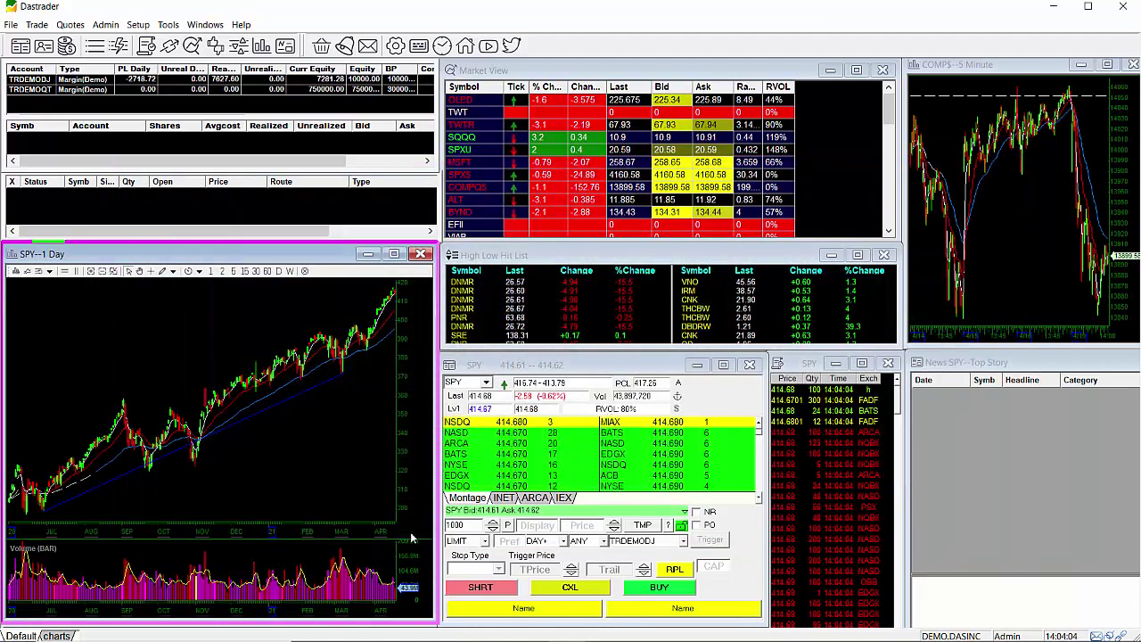
# Switch the SPY chart to 5-minute bars and start a 150-share chart limit order.
pyautogui.click(234, 272)
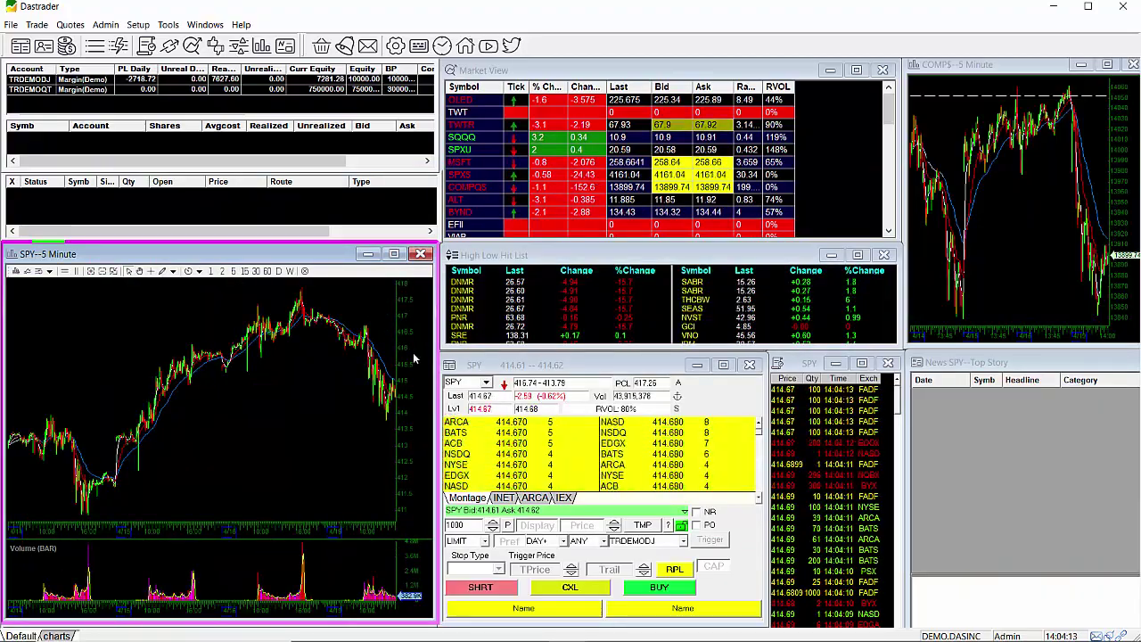
pyautogui.hotkey('ctrl', 'b')
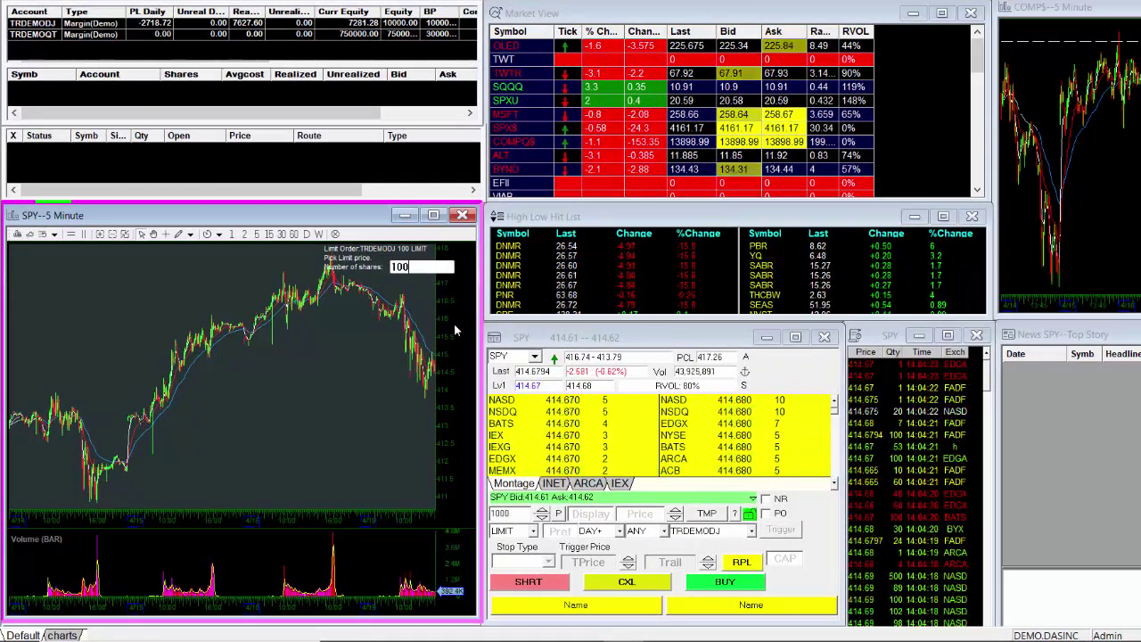
pyautogui.write('150')
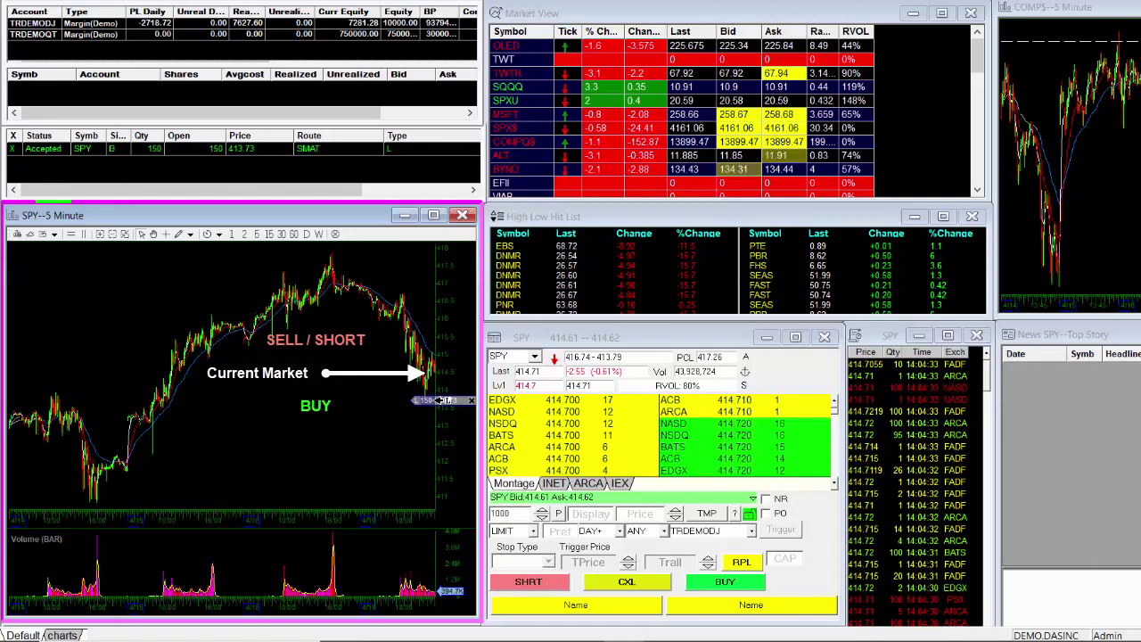
# Drag the order to about 414.07, cancel it, then place a new 150-share limit order.
pyautogui.moveTo(448, 406); pyautogui.dragTo(450, 398)
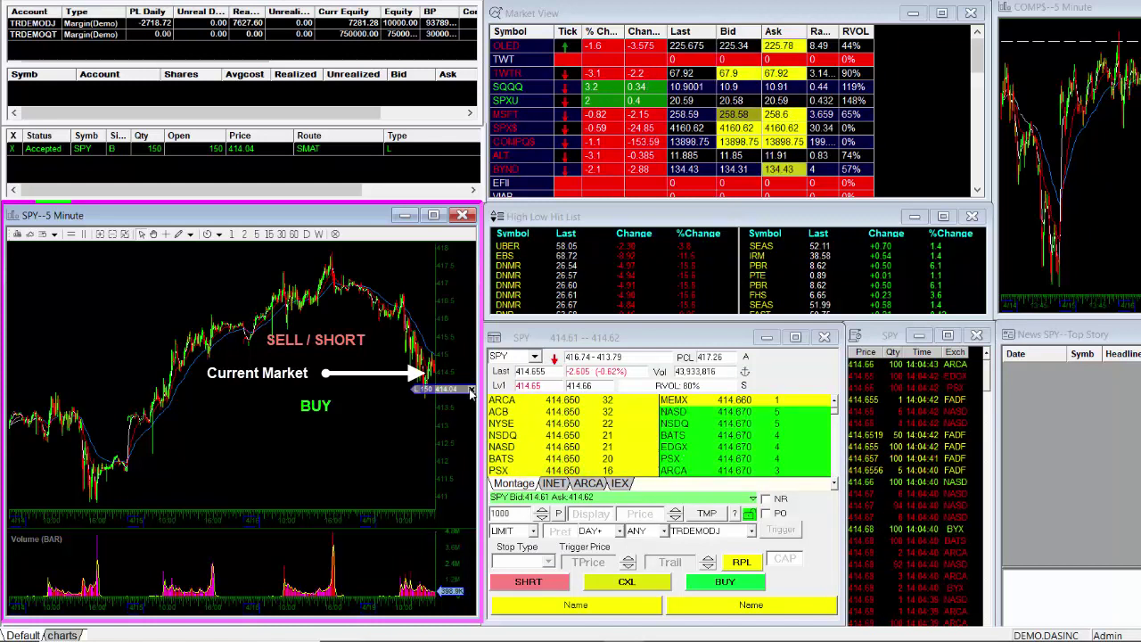
pyautogui.click(470, 393)
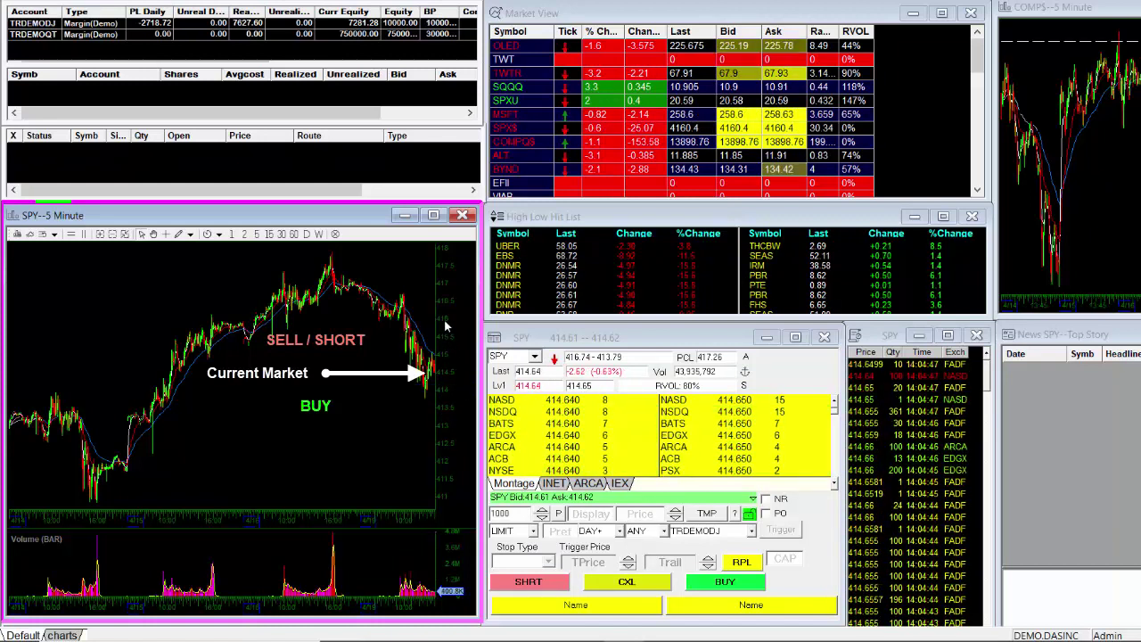
pyautogui.write('b1')
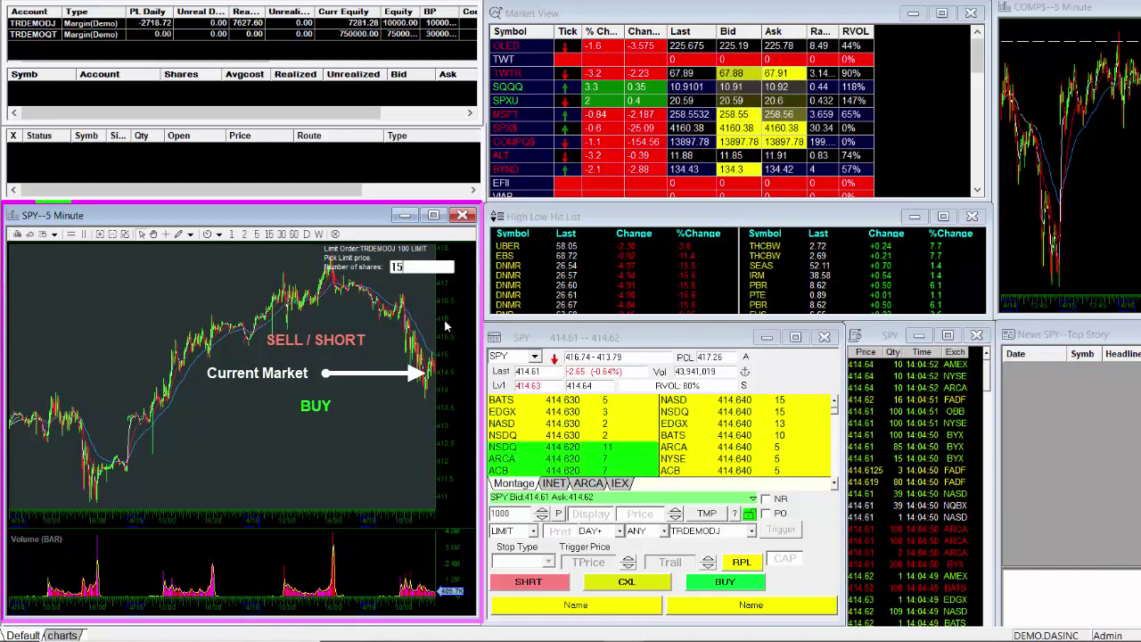
pyautogui.write('50')
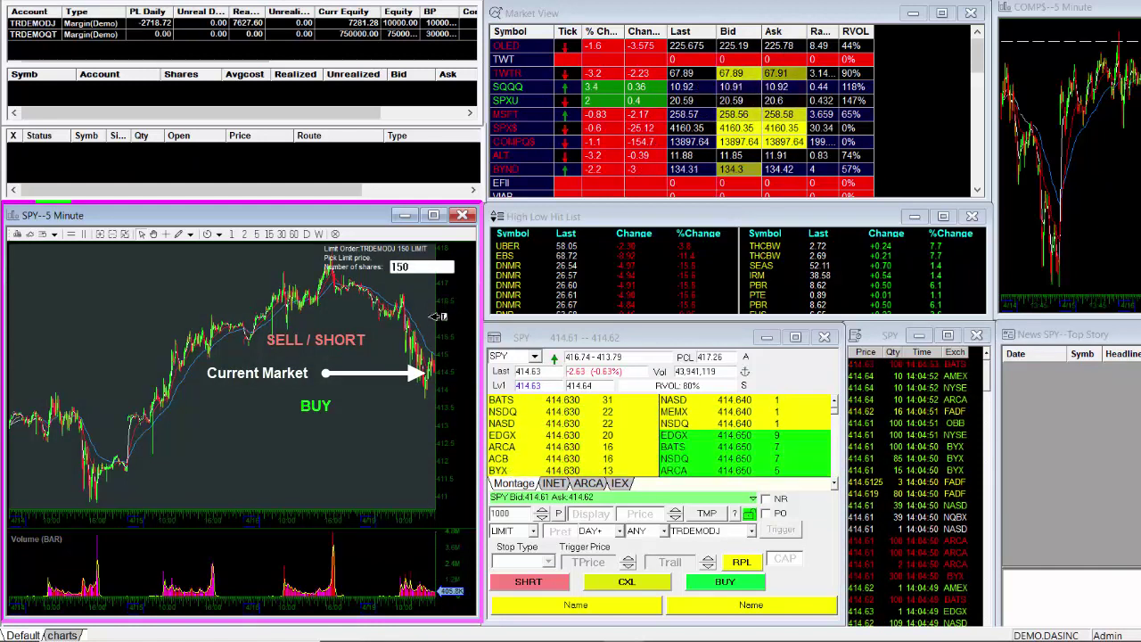
pyautogui.click(441, 336)
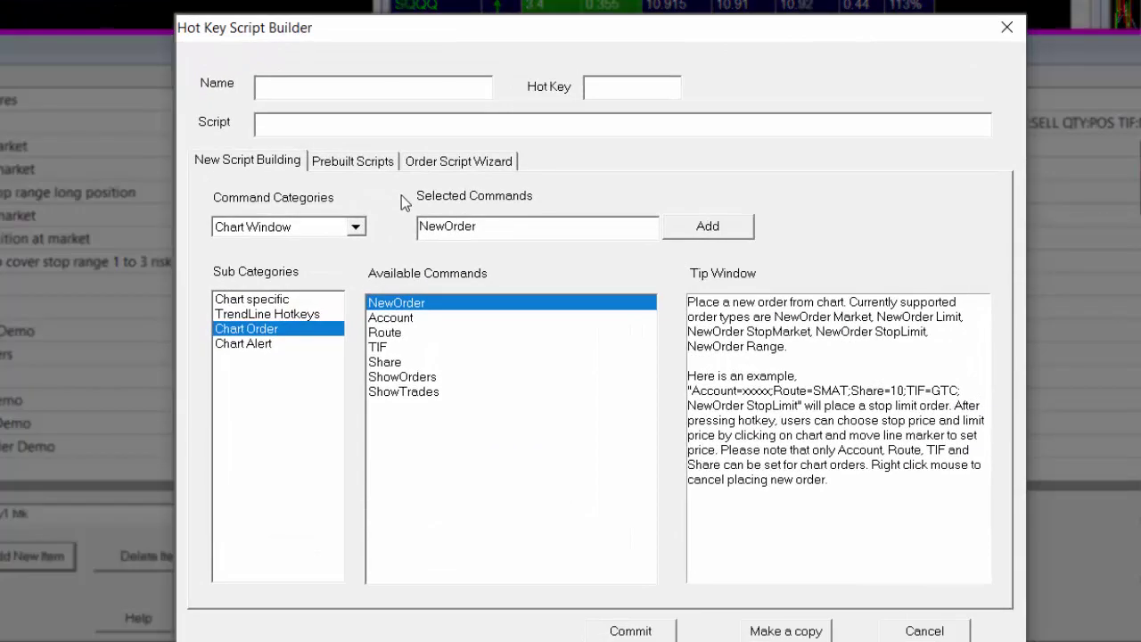
# Write the script for the demo account: Route=Market, Share=input, TIF=Day, NewOrder Market.
pyautogui.click(377, 125)
pyautogui.write('Accoun')
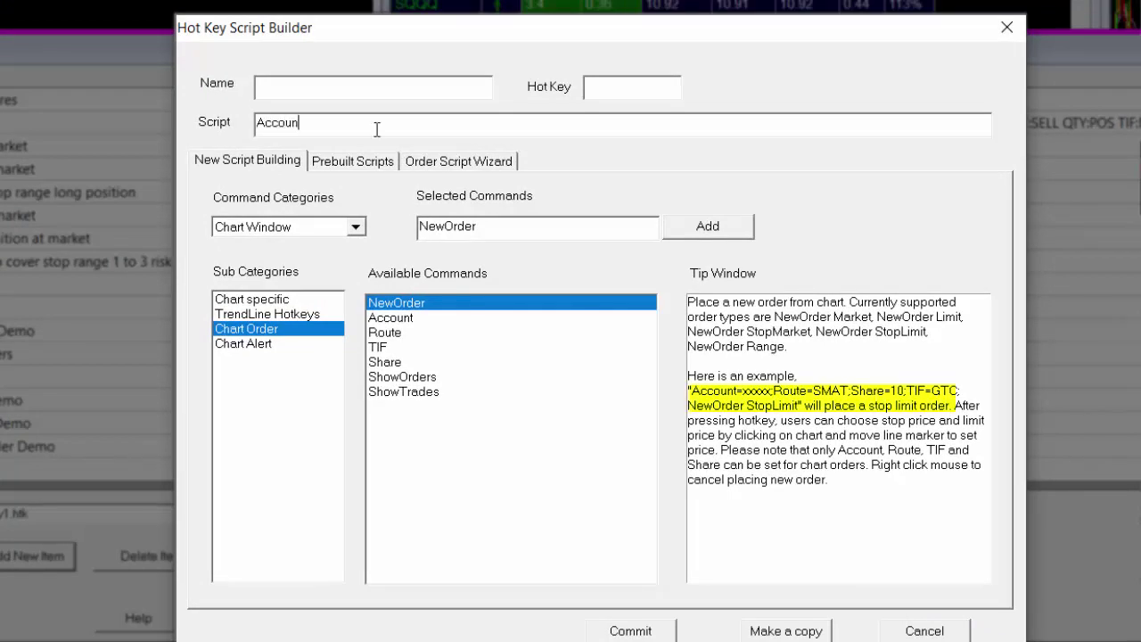
pyautogui.write('t=TRDEMOD;Route=Market')
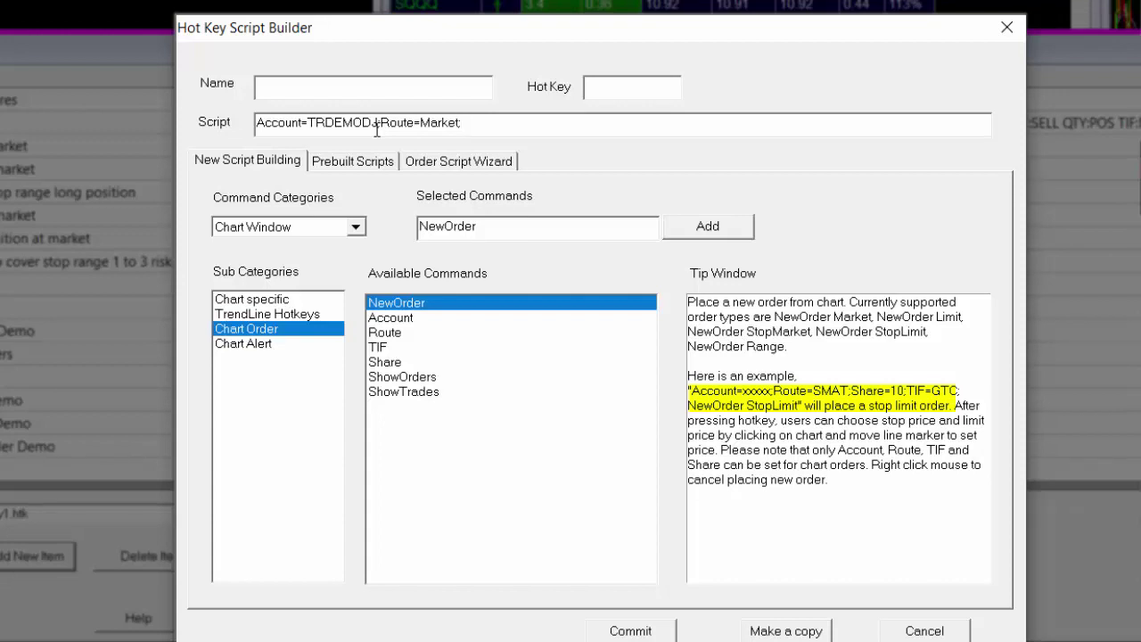
pyautogui.write(';Share=input;TIF=D')
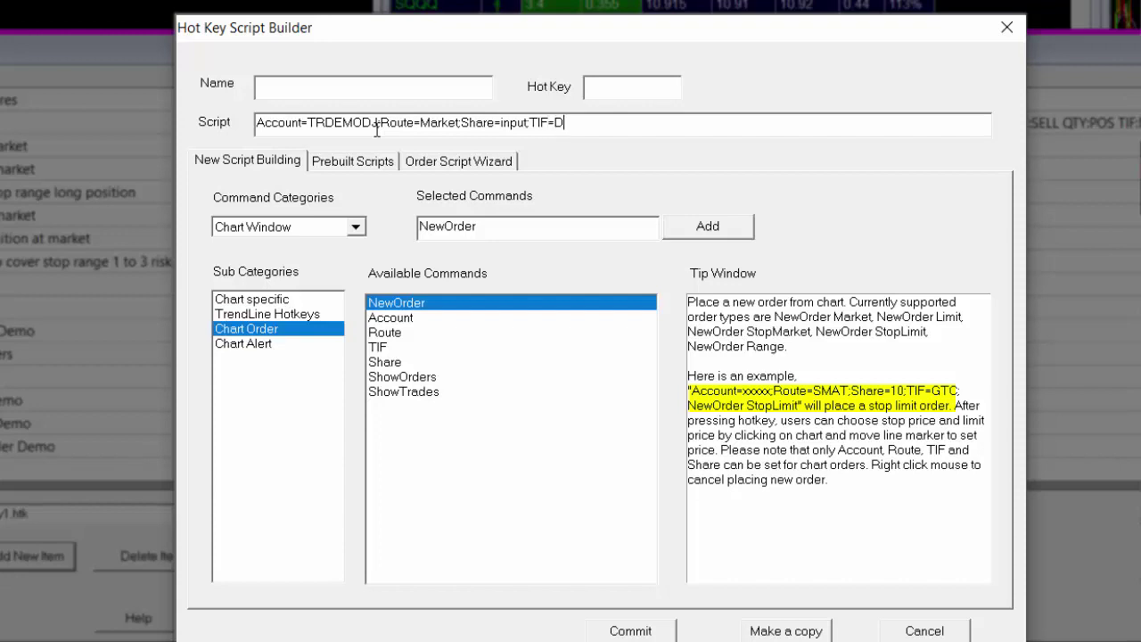
pyautogui.write('ay;NewOrder M')
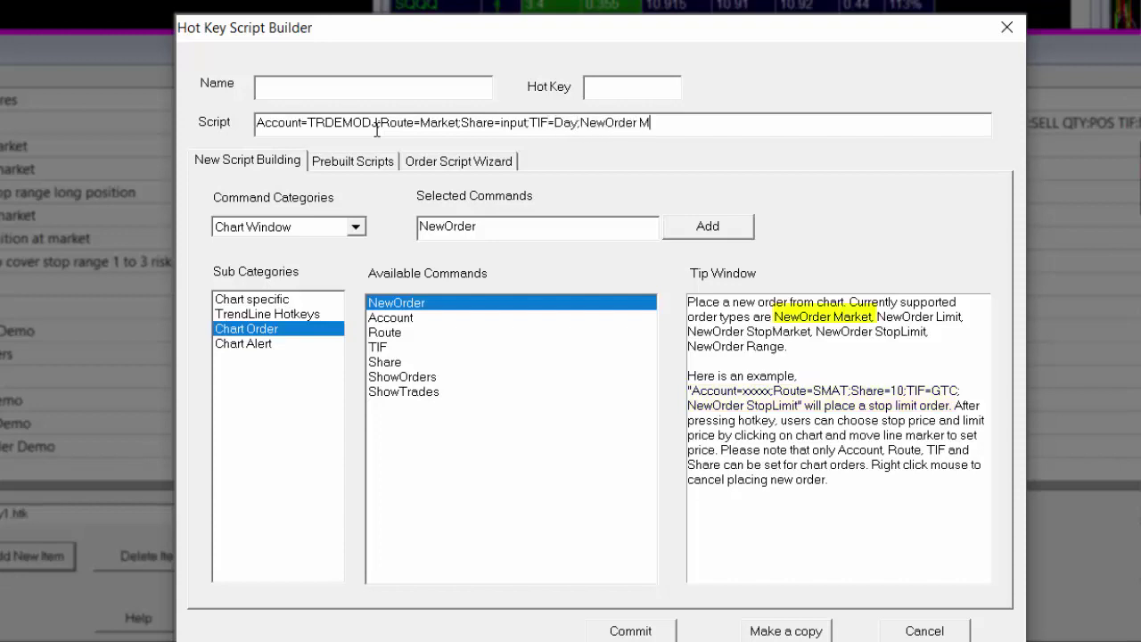
# Assign Ctrl+V, name the hotkey 'Chart Market Order Demo', commit it, and confirm with OK.
pyautogui.click(623, 95)
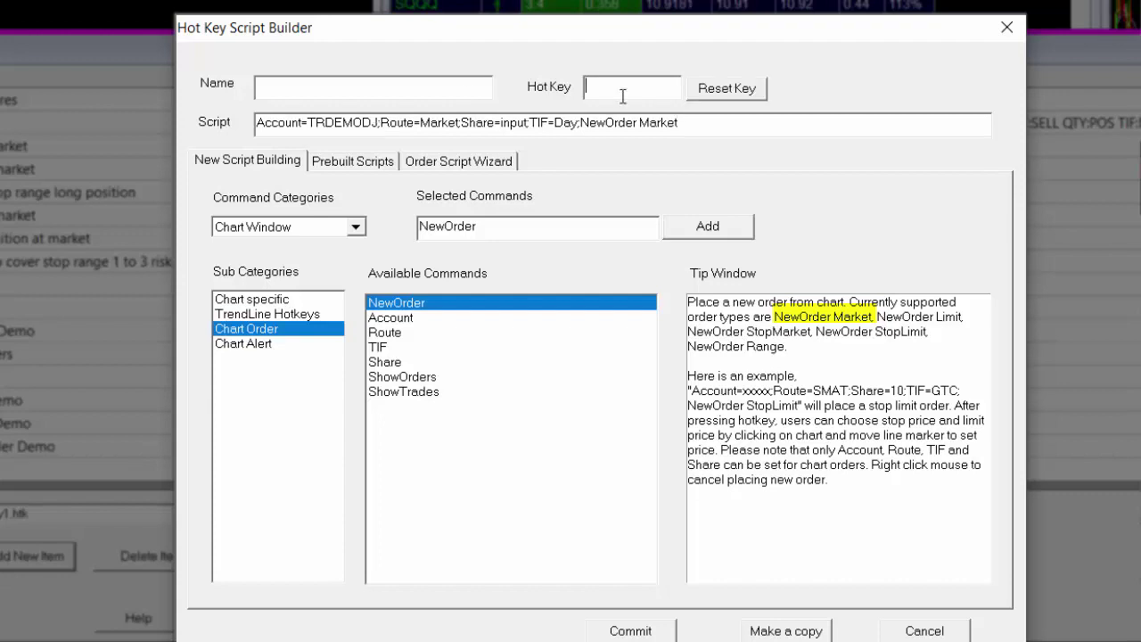
pyautogui.hotkey('ctrl', 'v')
pyautogui.click(440, 94)
pyautogui.write('Chart Market Order Demo')
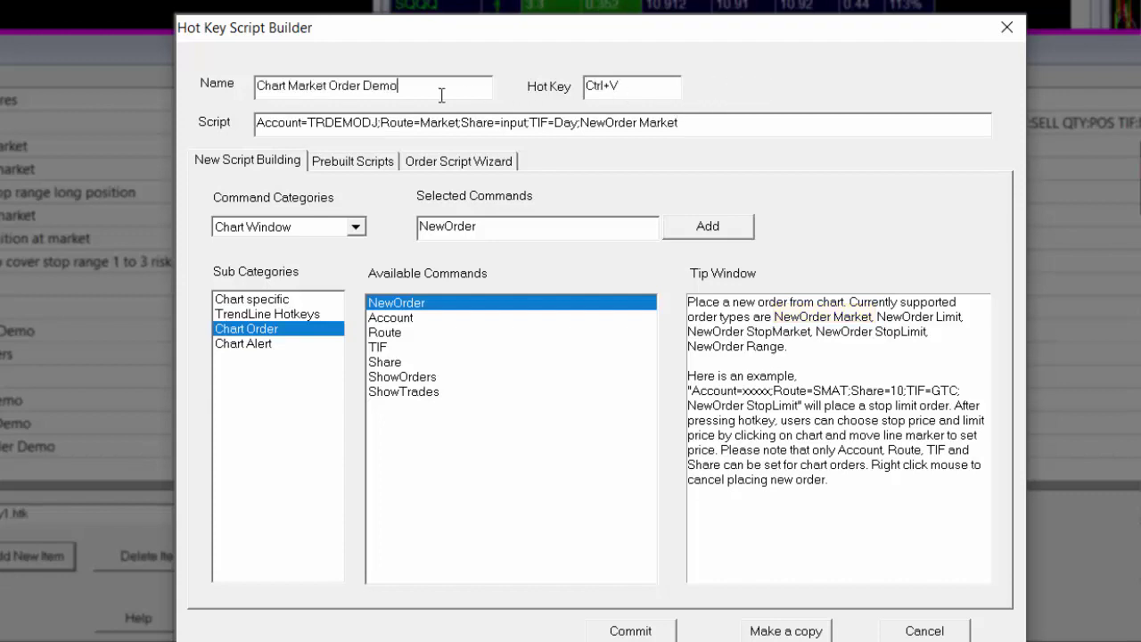
pyautogui.click(633, 631)
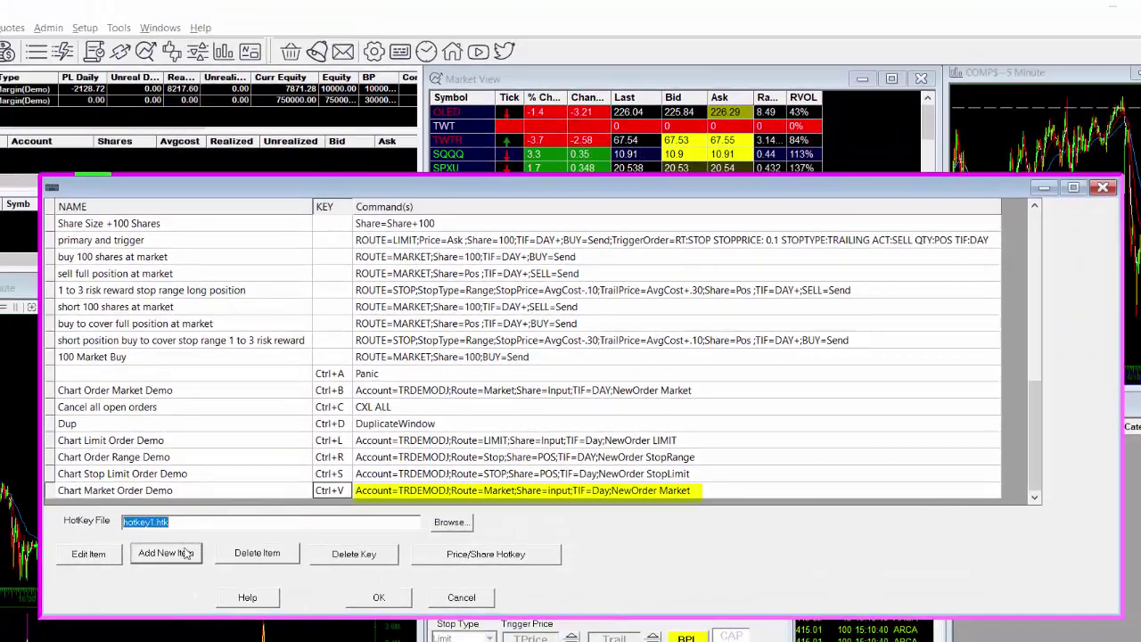
pyautogui.click(377, 598)
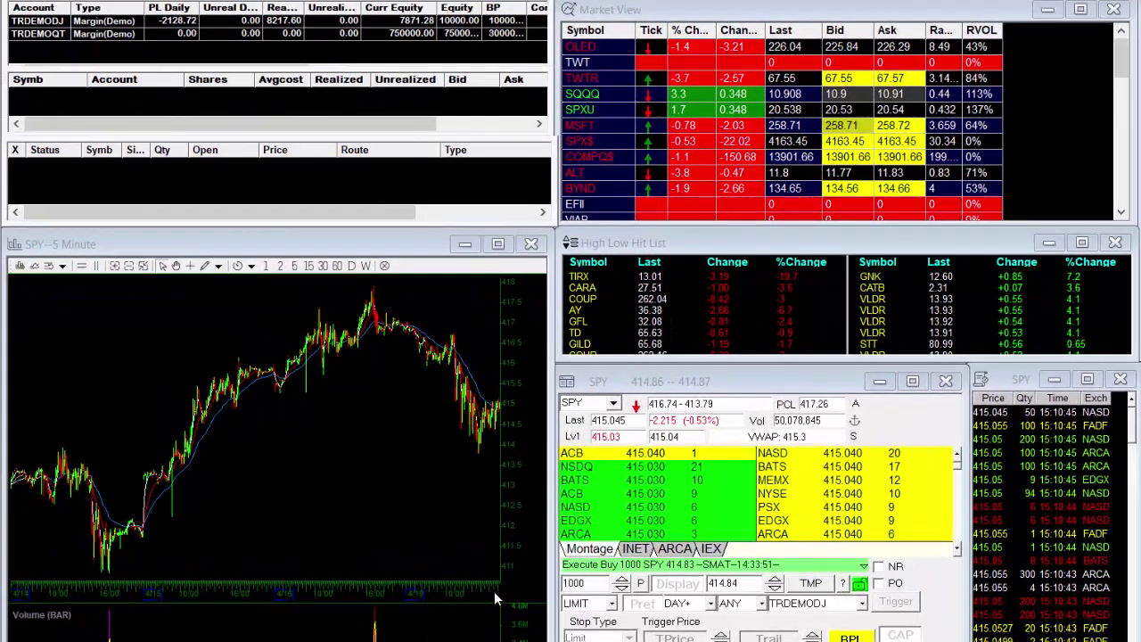
# Send a 1000-share SPY market order from the 5-minute chart.
pyautogui.click(516, 443)
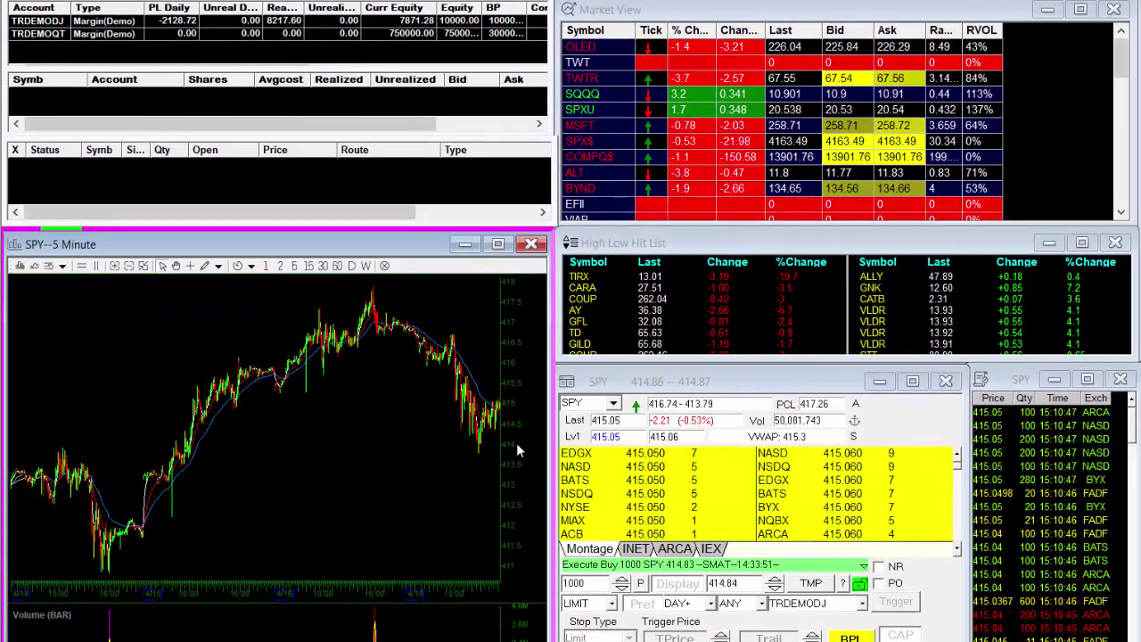
pyautogui.write('100')
pyautogui.press('Return')
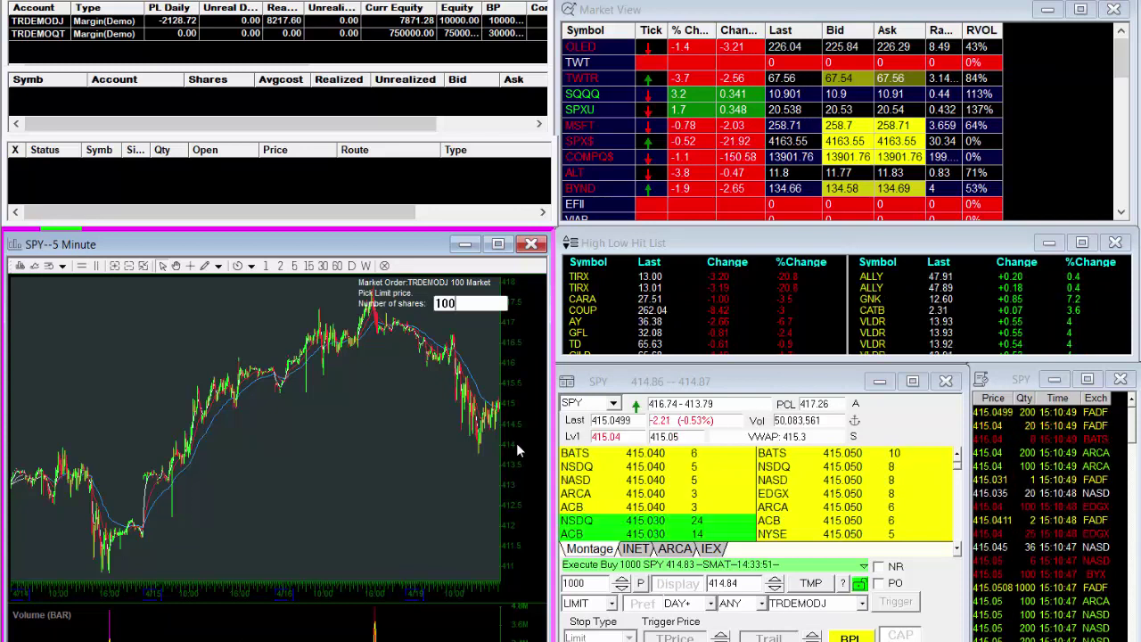
pyautogui.write('0')
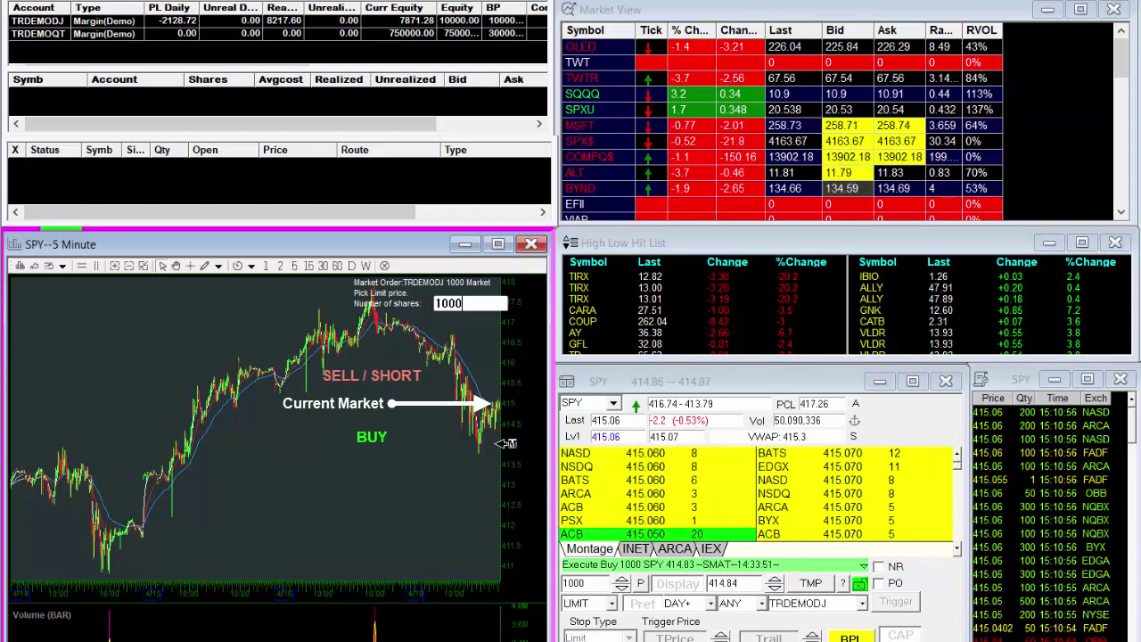
pyautogui.click(505, 443)
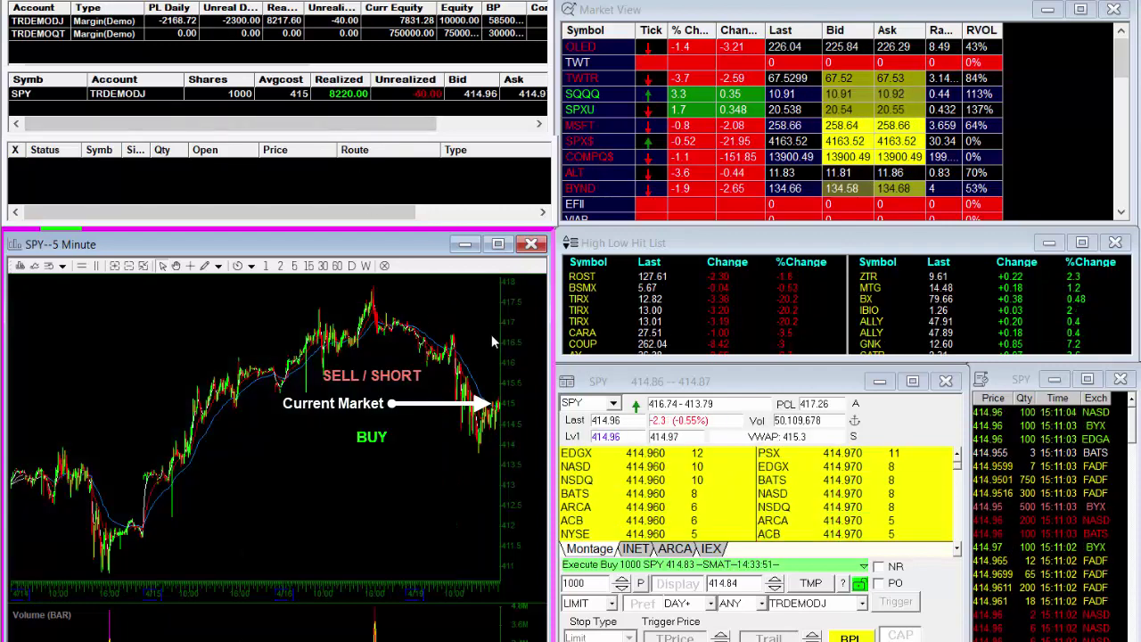
# Send another 1000-share market order from the chart using the F1 hotkey.
pyautogui.press('F1')
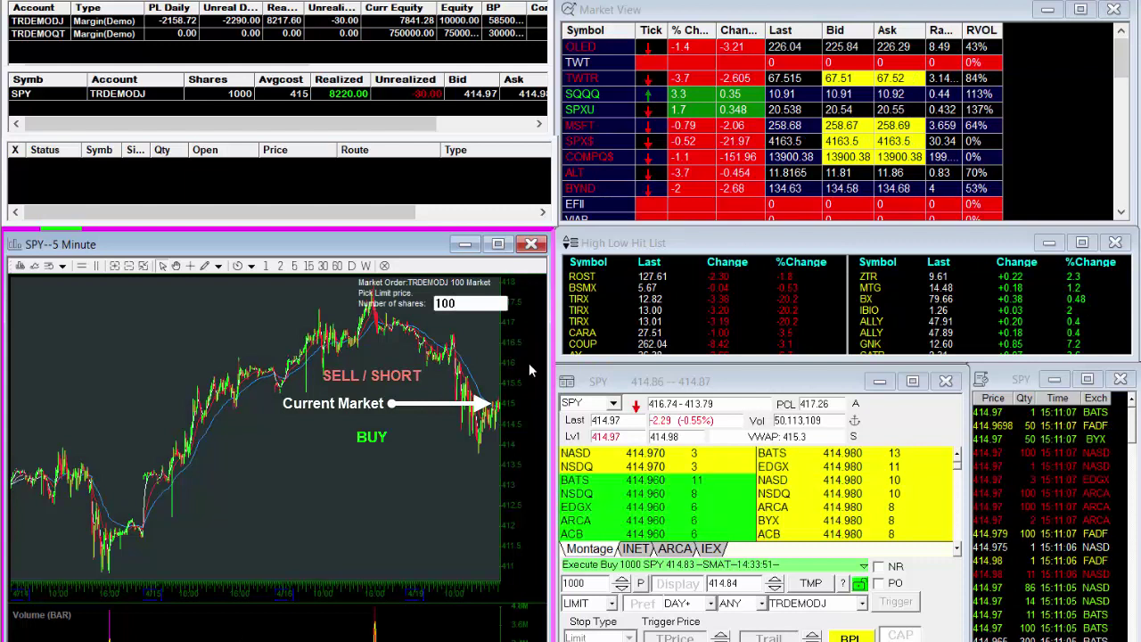
pyautogui.write('0')
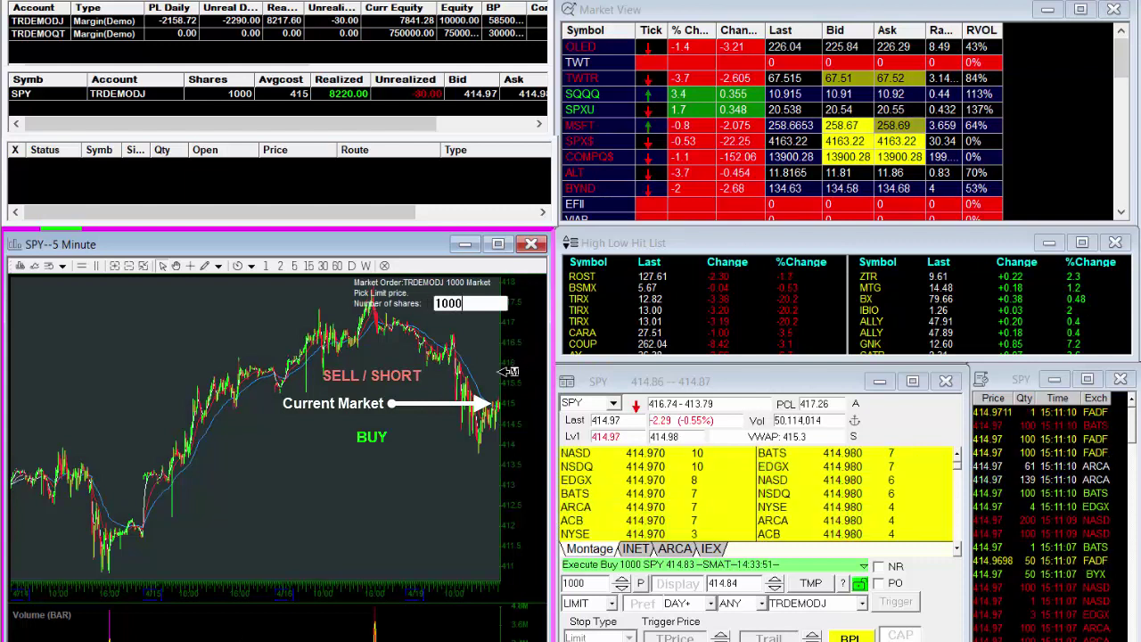
pyautogui.click(508, 371)
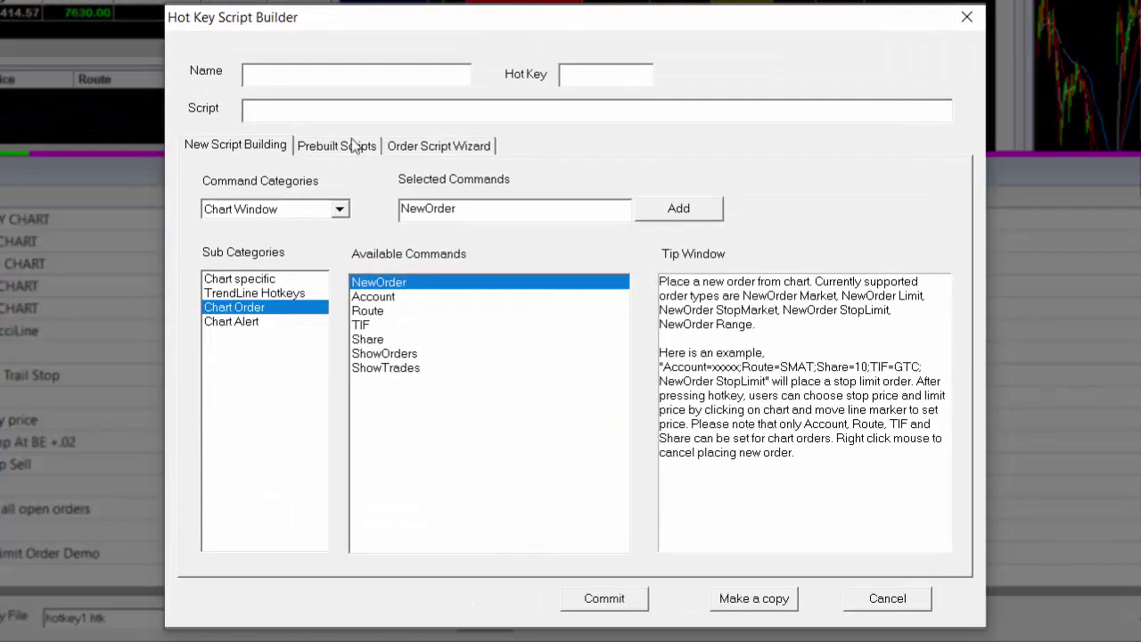
# Script Route=STOP, Share=POS, TIF=Day, NewOrder StopLimit; save it as Ctrl+S 'Chart Stop Limit Order Demo'.
pyautogui.write('Account')
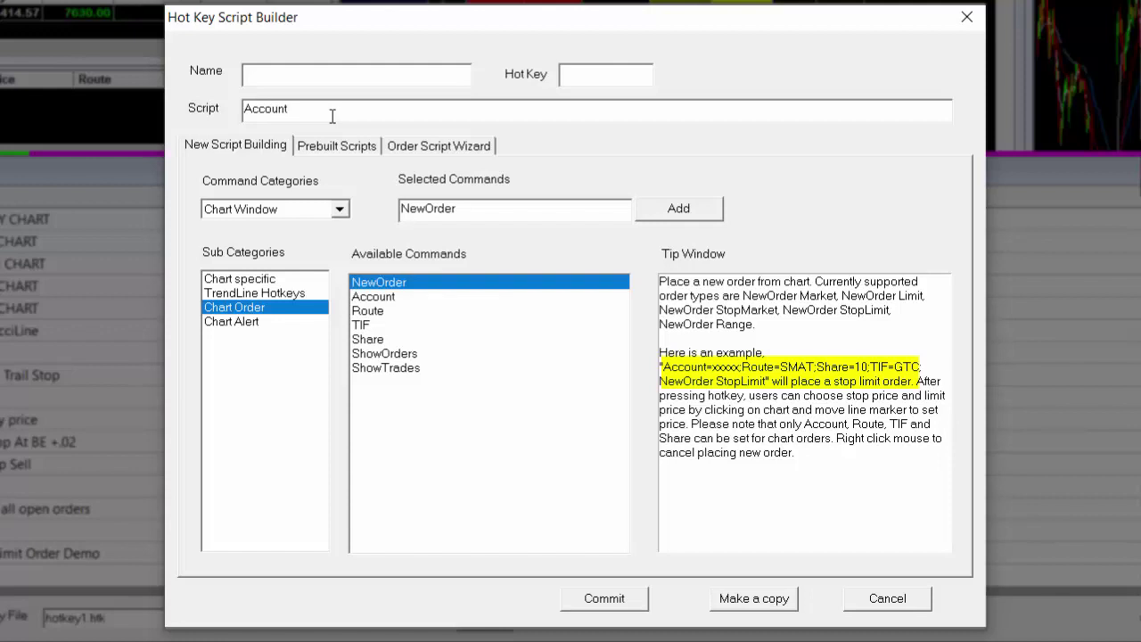
pyautogui.write('=TRDEMODJ;Route=STOP;Share=POS')
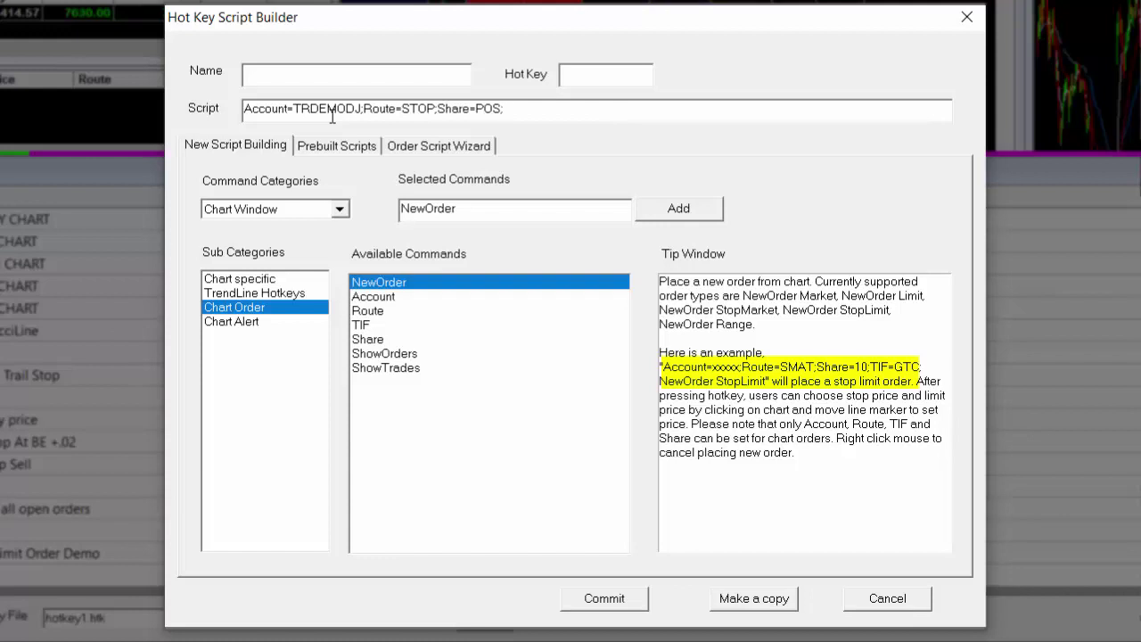
pyautogui.write(';TIF=Day;')
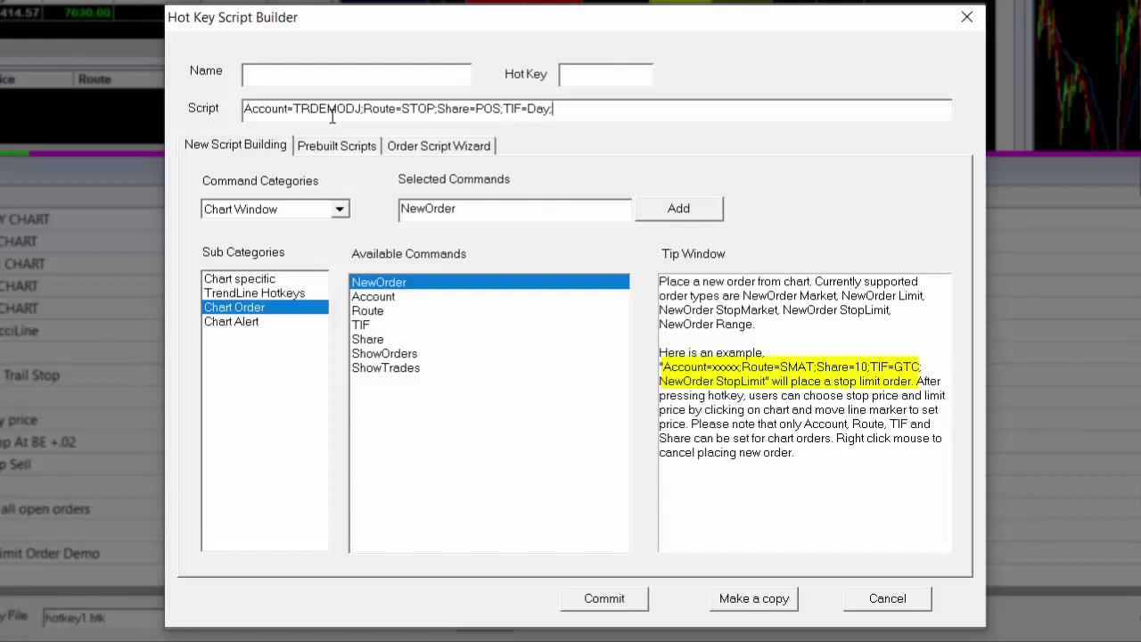
pyautogui.write('NewOrder StopLimit')
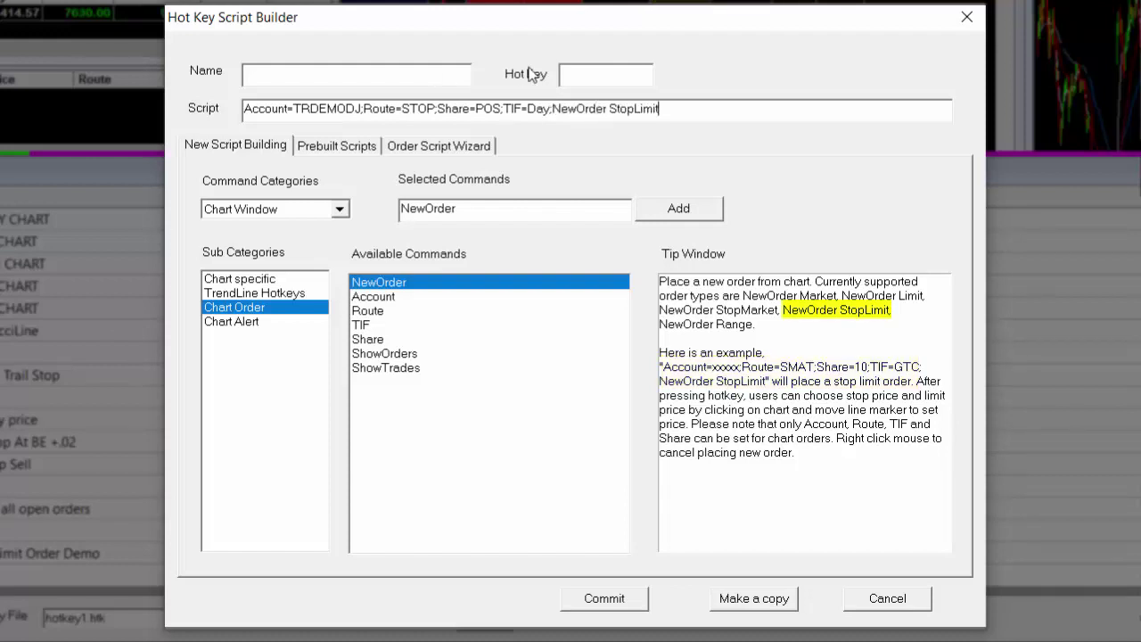
pyautogui.click(608, 75)
pyautogui.hotkey('ctrl', 's')
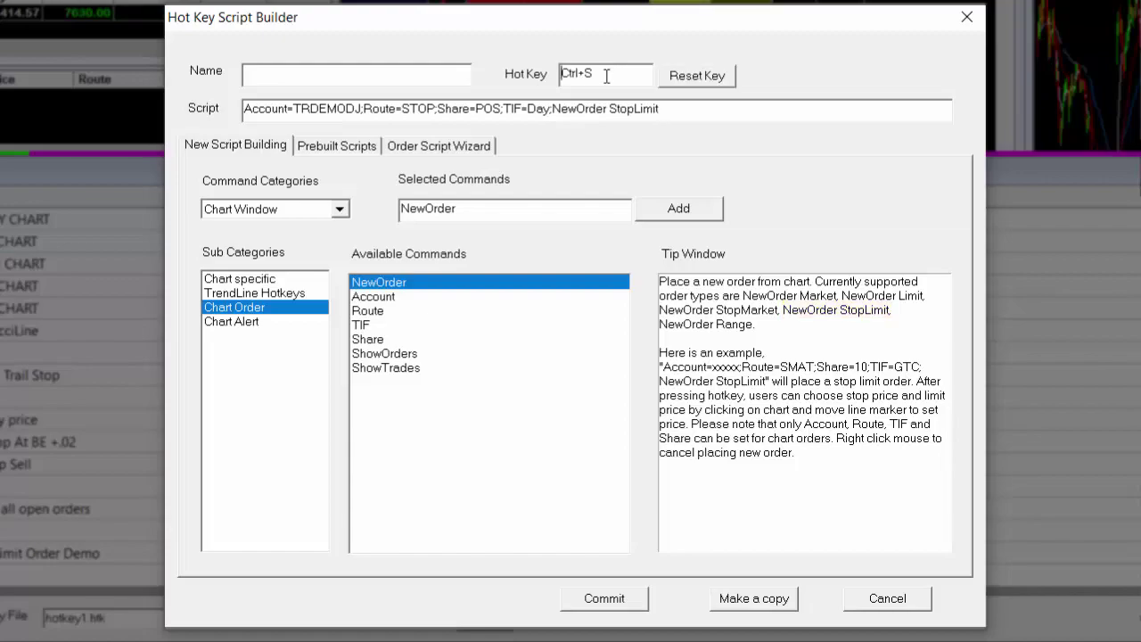
pyautogui.click(404, 80)
pyautogui.write('Chart Stop Limit Order Demo')
pyautogui.click(616, 595)
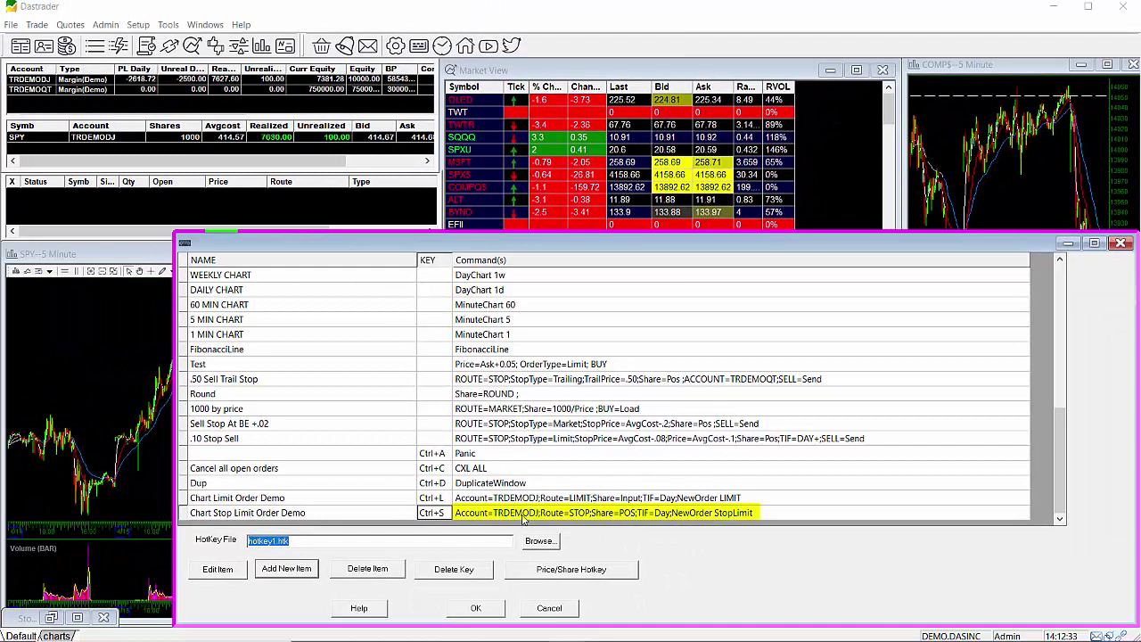
pyautogui.click(476, 610)
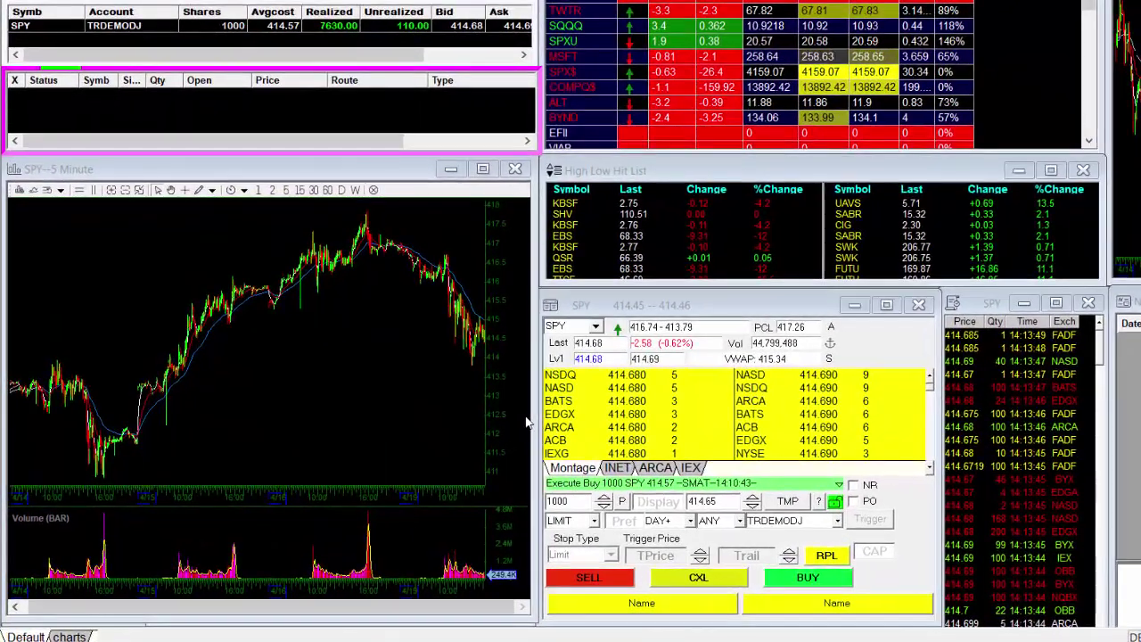
# Place a SPY stop-limit sell with stop 413.76 and limit 413.53, adjust its line, then cancel it.
pyautogui.click(526, 424)
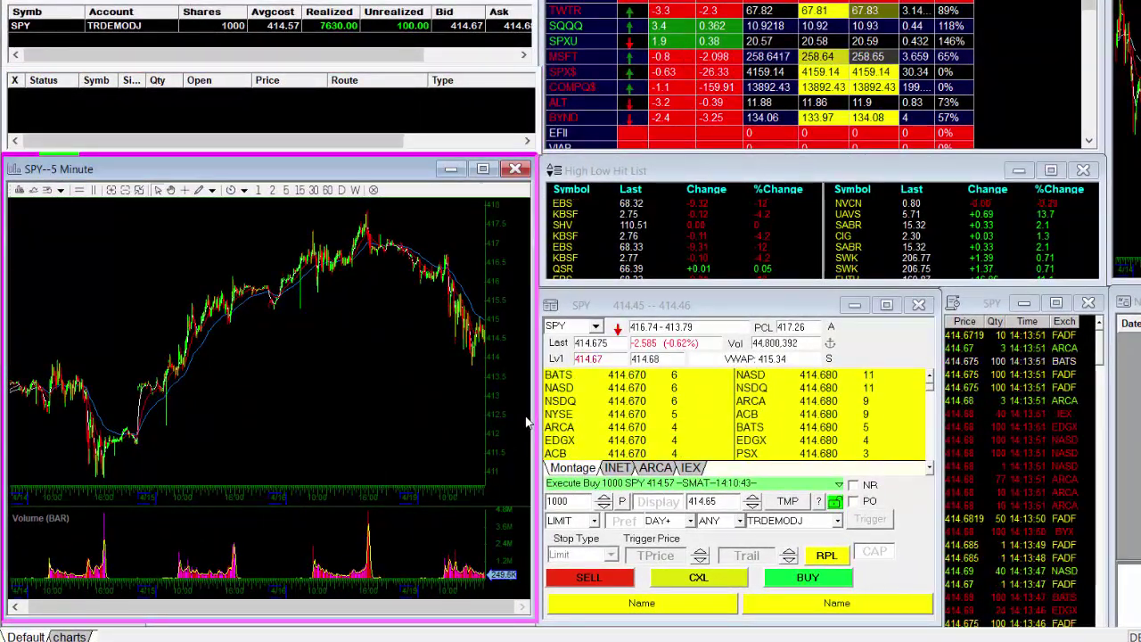
pyautogui.press('s')
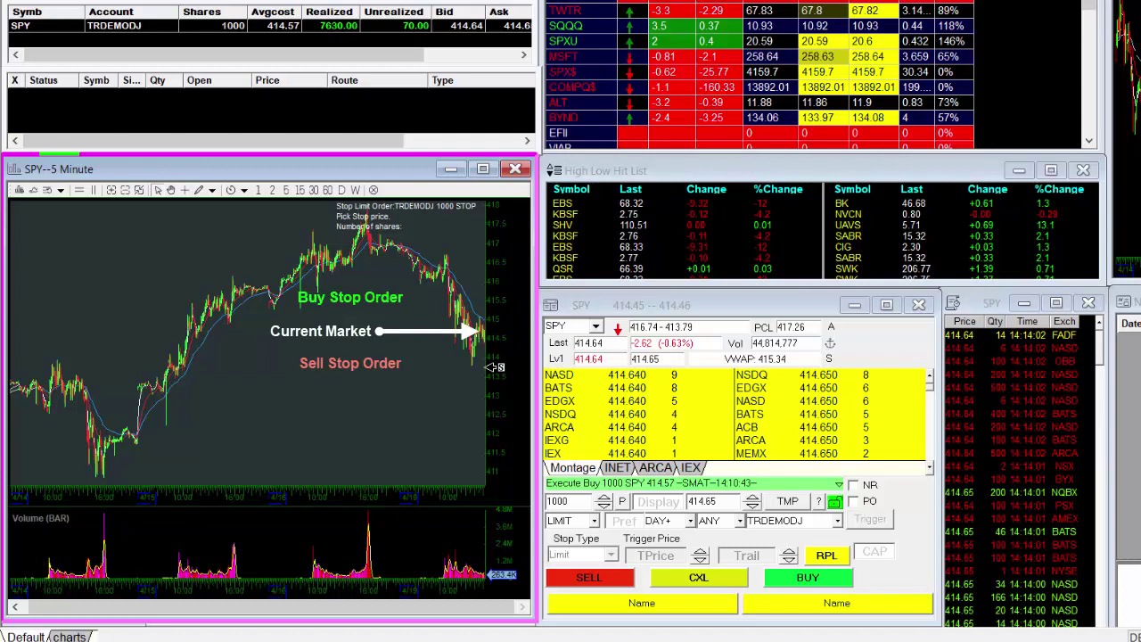
pyautogui.click(495, 367)
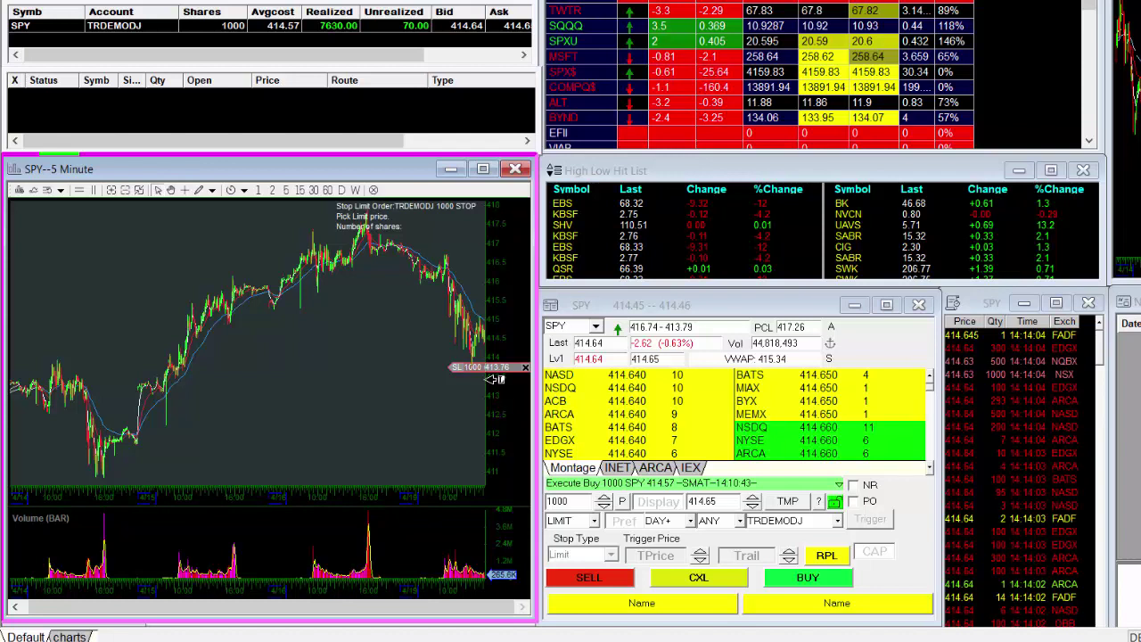
pyautogui.click(493, 375)
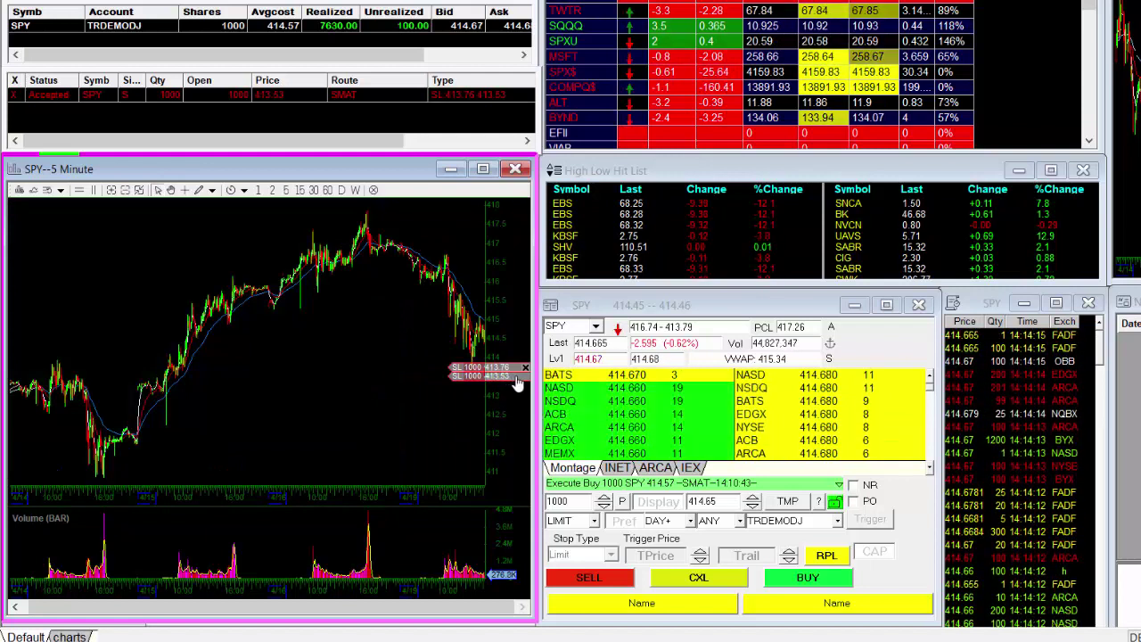
pyautogui.moveTo(518, 383); pyautogui.dragTo(494, 369)
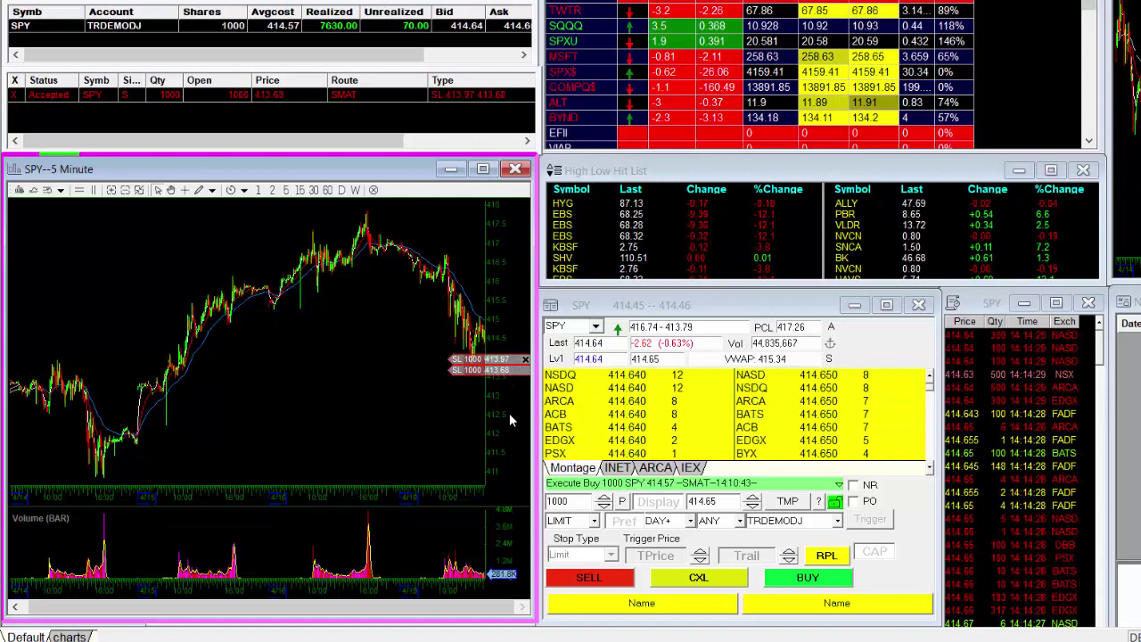
pyautogui.click(525, 359)
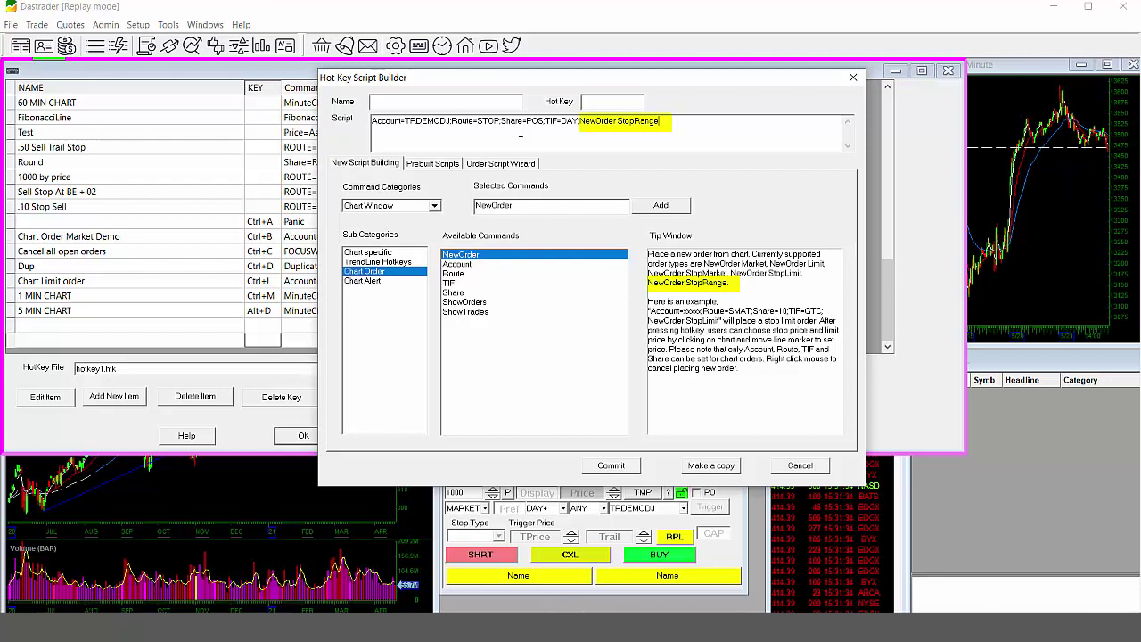
# Assign Ctrl+R, name it 'Chart Order Range Demo', commit, and confirm the hotkey list with OK.
pyautogui.click(614, 101)
pyautogui.hotkey('ctrl', 'r')
pyautogui.click(408, 102)
pyautogui.write('Chart Order Range Demo')
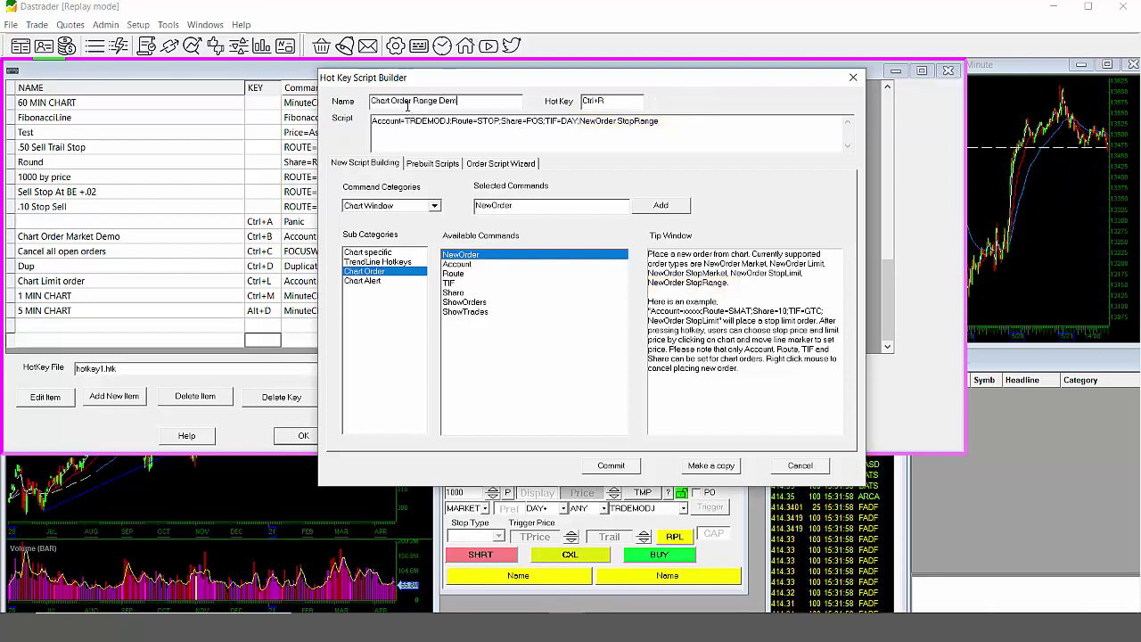
pyautogui.click(612, 465)
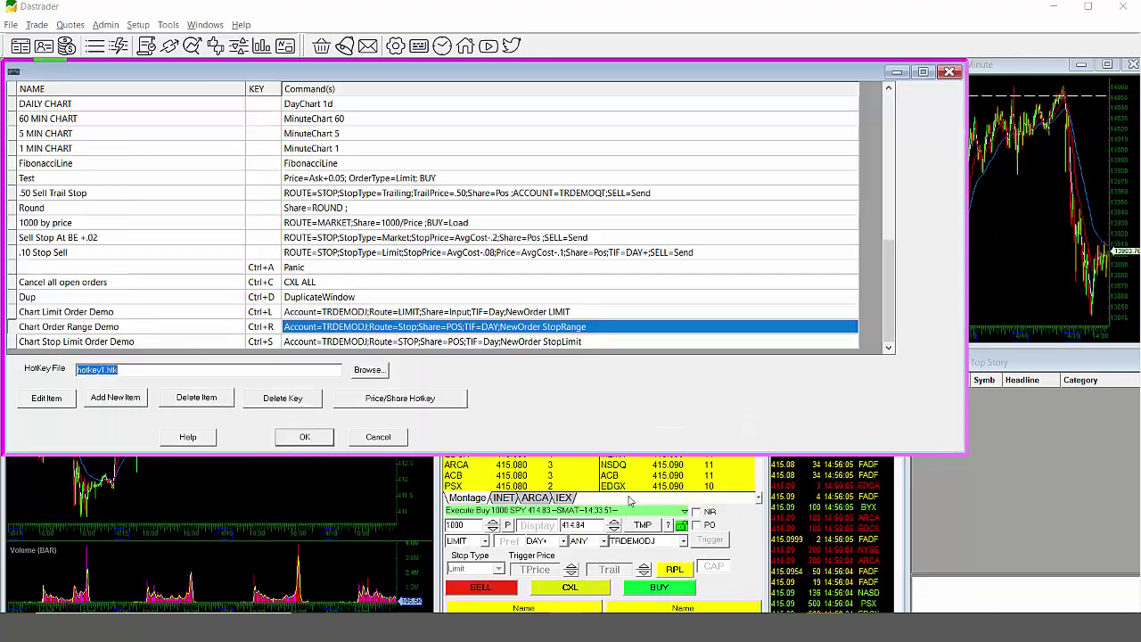
pyautogui.click(301, 436)
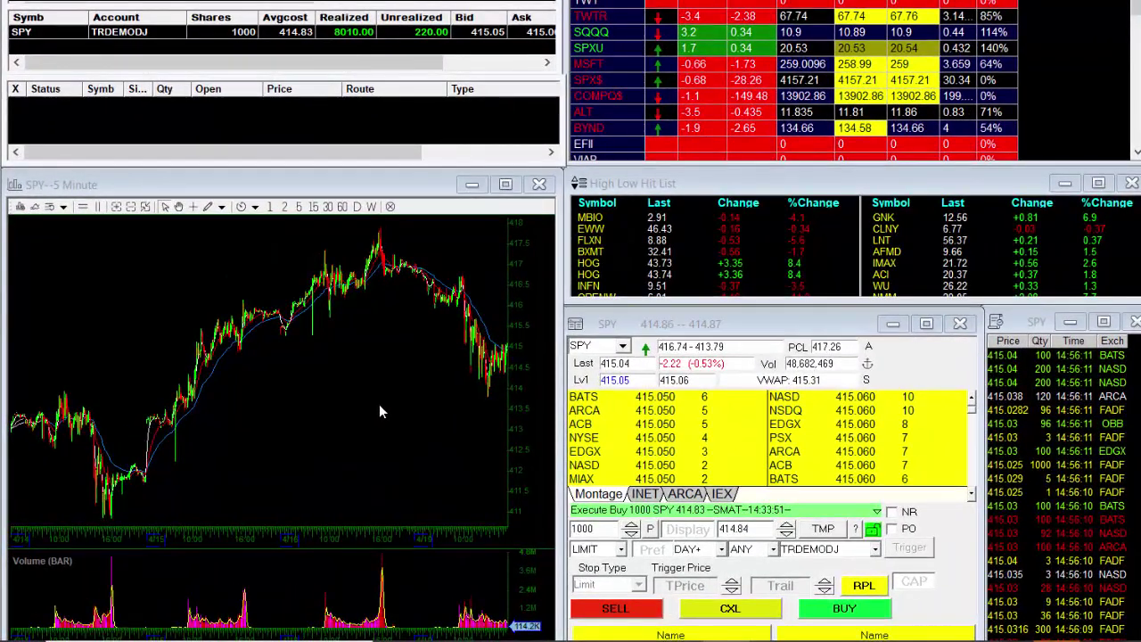
# Place a 1000-share SPY stop-range sell at 413.77–415.71, then drag the upper price to 415.36 and raise the lower one.
pyautogui.click(522, 366)
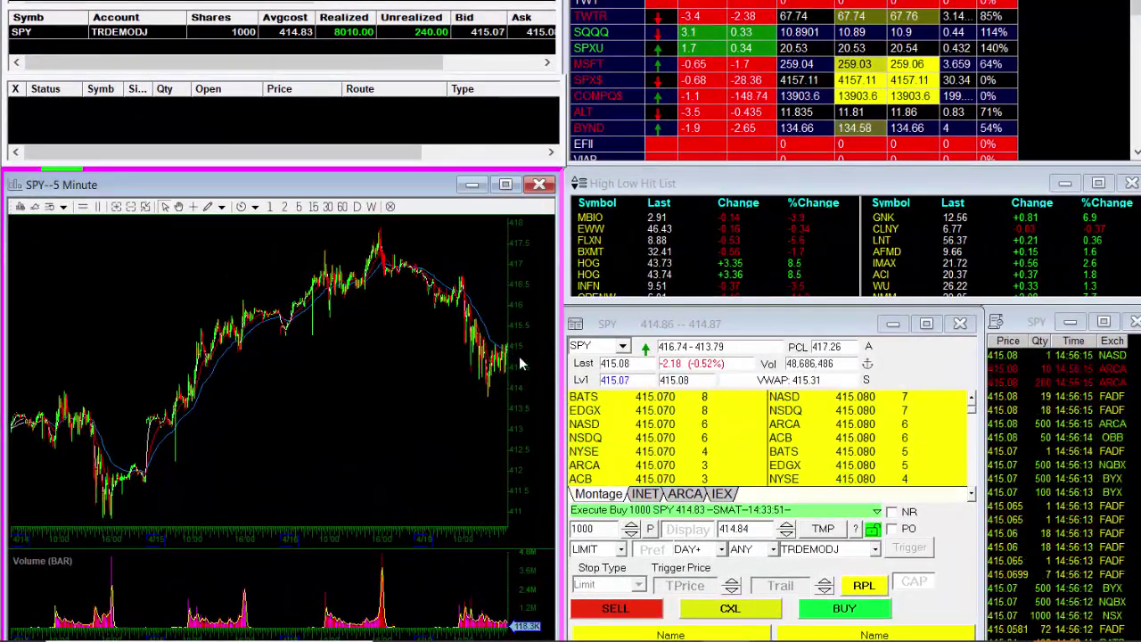
pyautogui.press('s')
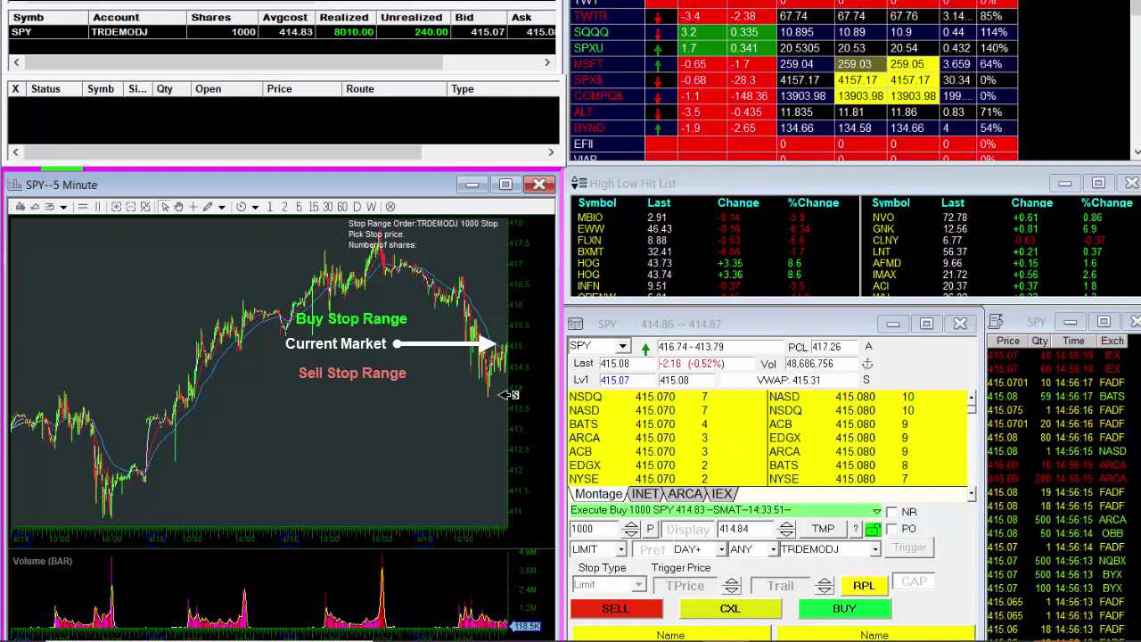
pyautogui.click(507, 398)
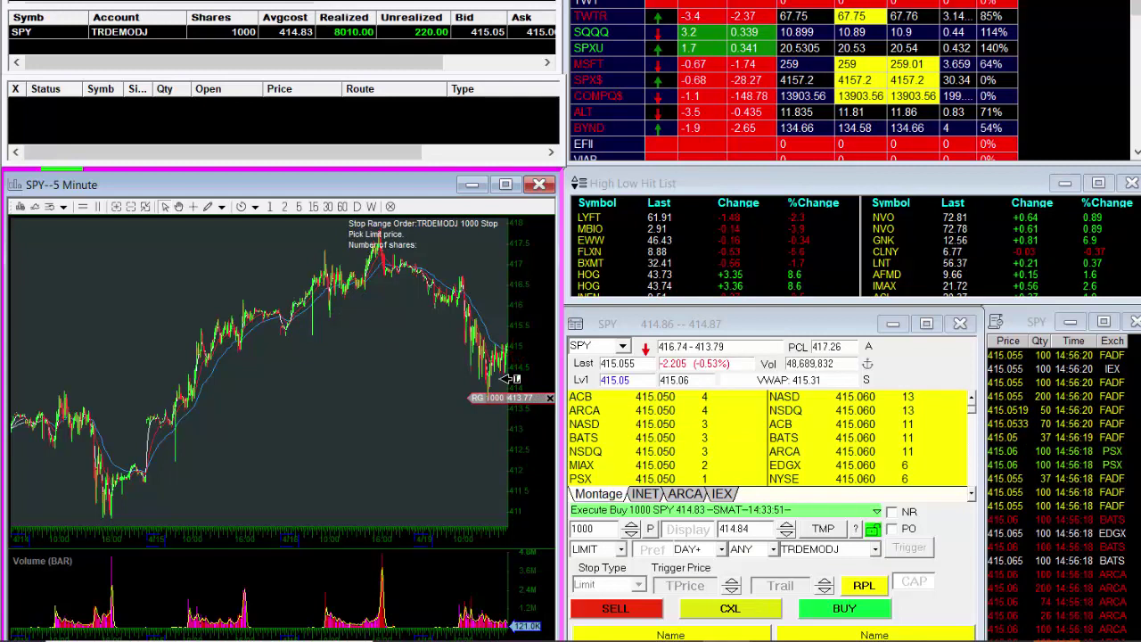
pyautogui.click(499, 318)
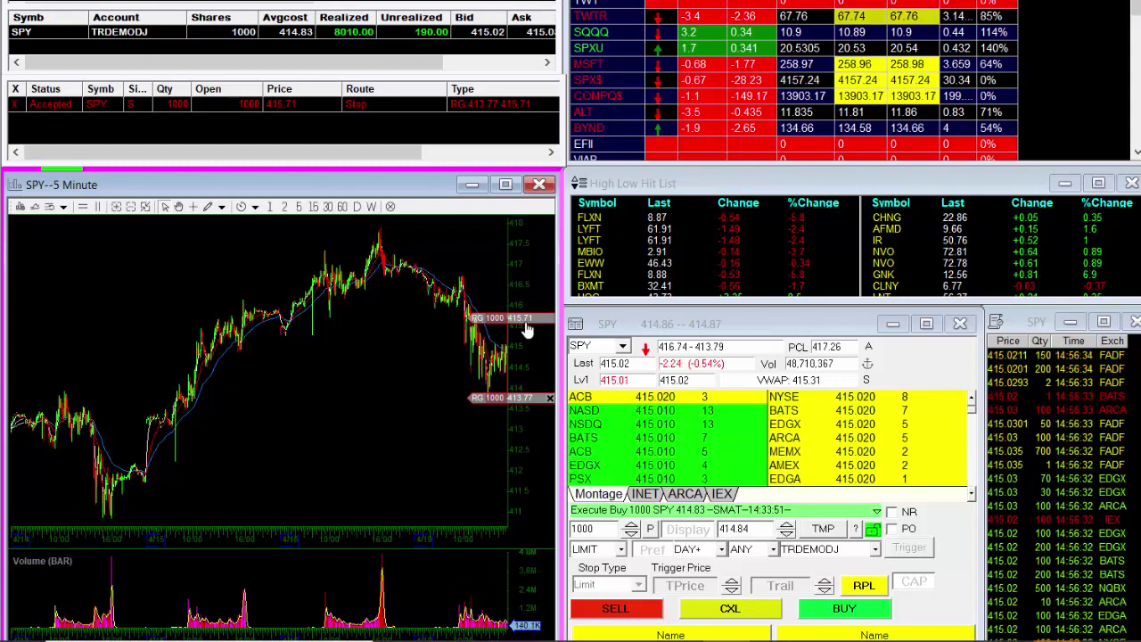
pyautogui.moveTo(524, 321); pyautogui.dragTo(527, 331)
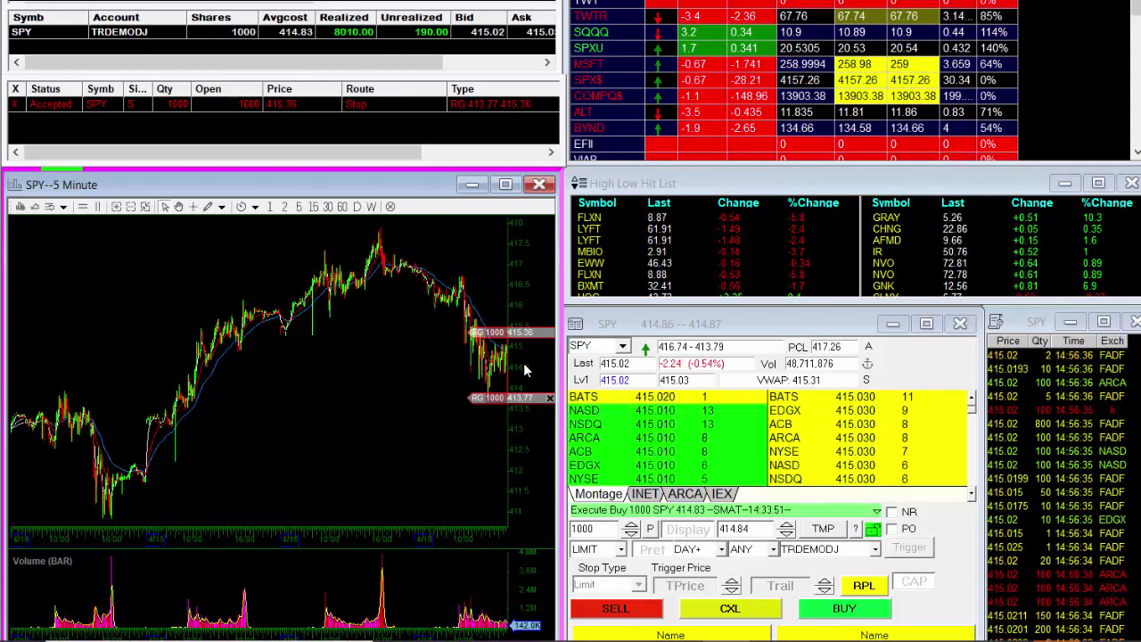
pyautogui.moveTo(525, 397); pyautogui.dragTo(526, 389)
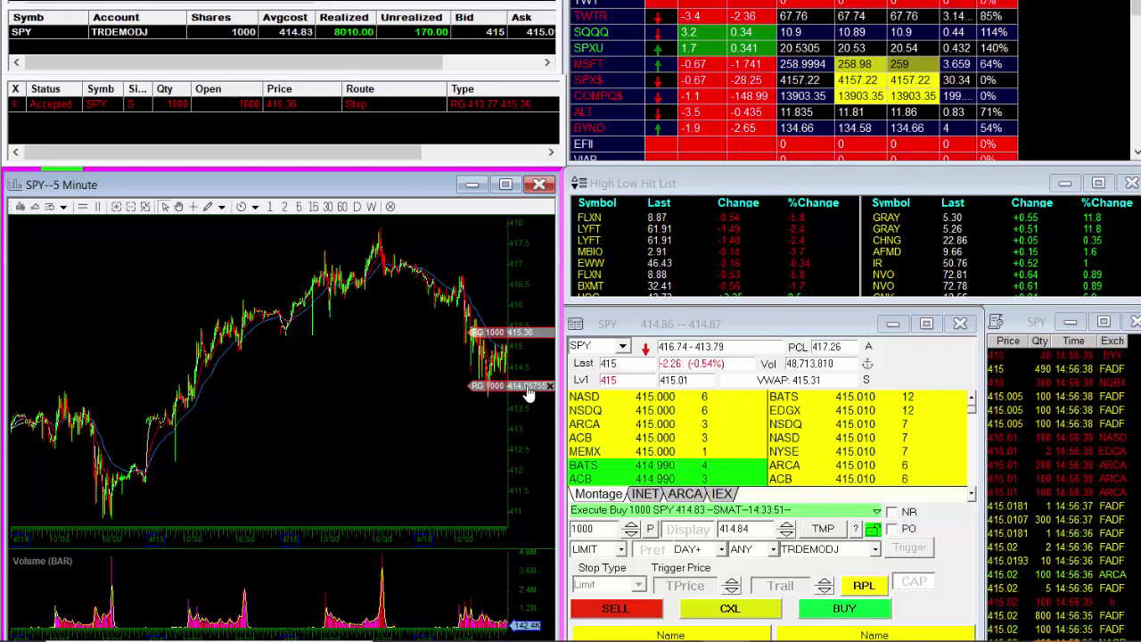